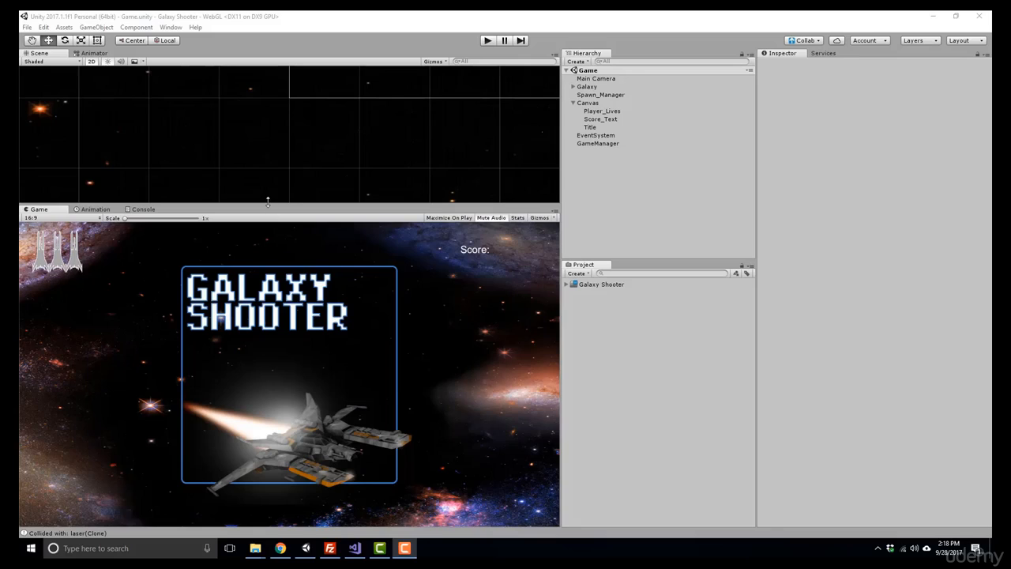
Open the Asset Store window and enlarge its pane above the Game view
left_click_drag(267, 203, 266, 159)
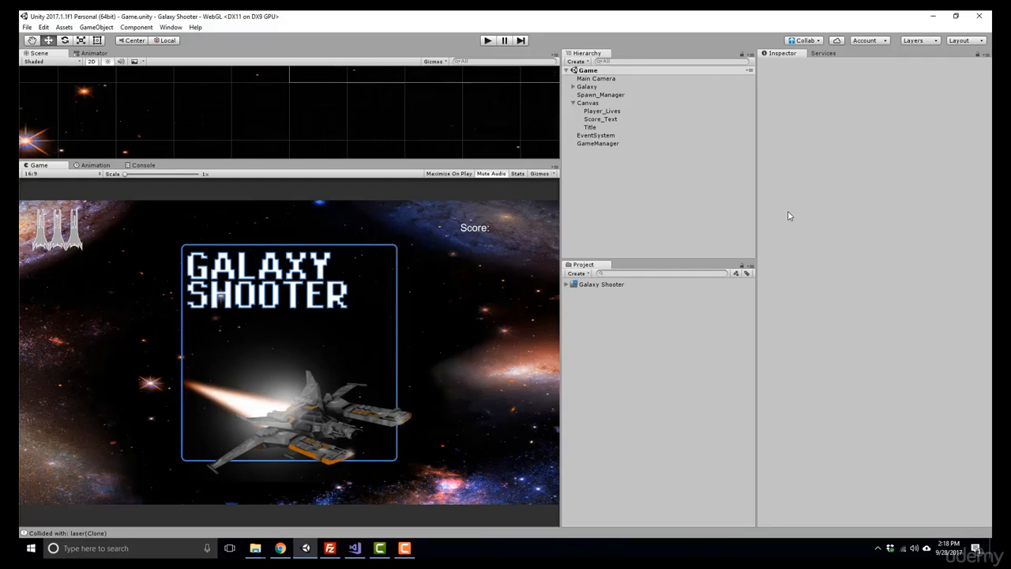
left_click(173, 28)
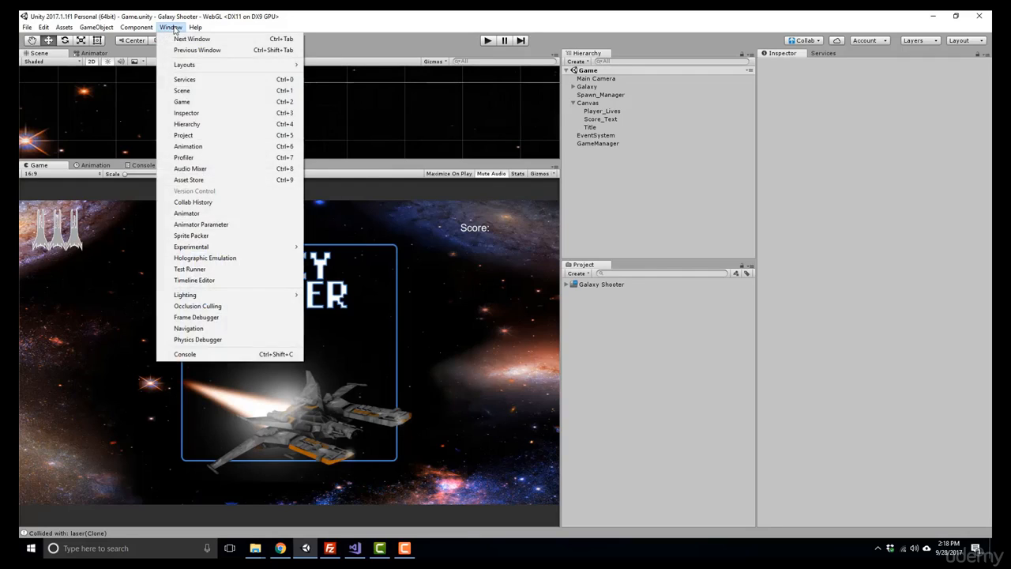
left_click(189, 180)
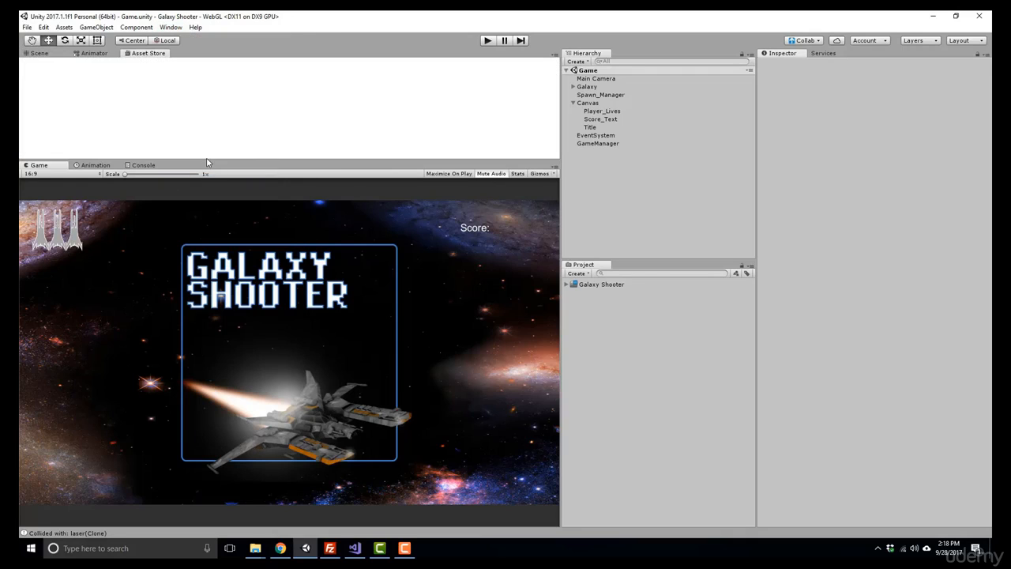
left_click_drag(208, 161, 219, 276)
left_click_drag(285, 390, 248, 366)
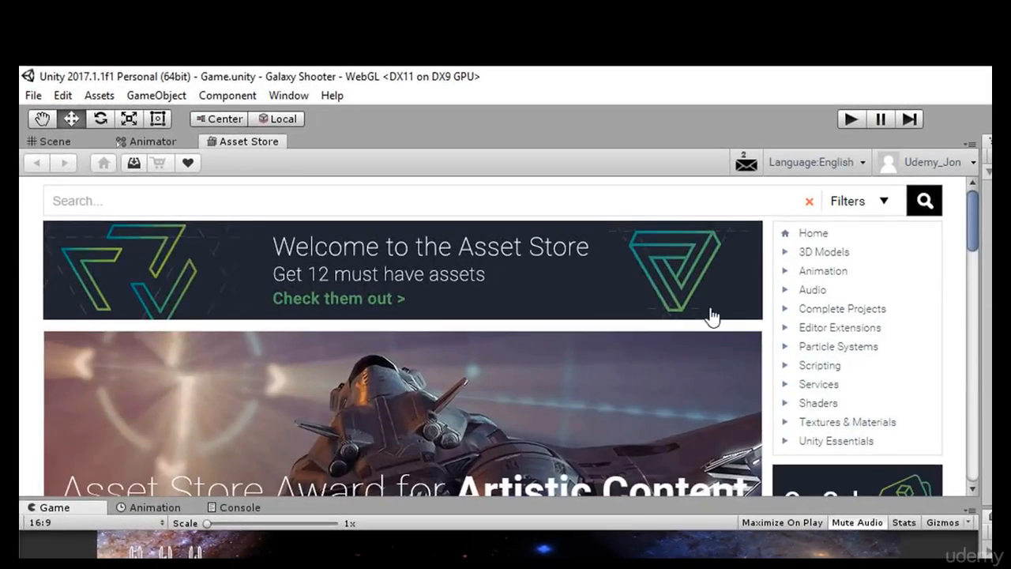
Browse the Asset Store home page and the Characters category under 3D Models
scroll(522, 216, "down", 3)
scroll(522, 216, "up", 3)
left_click(784, 253)
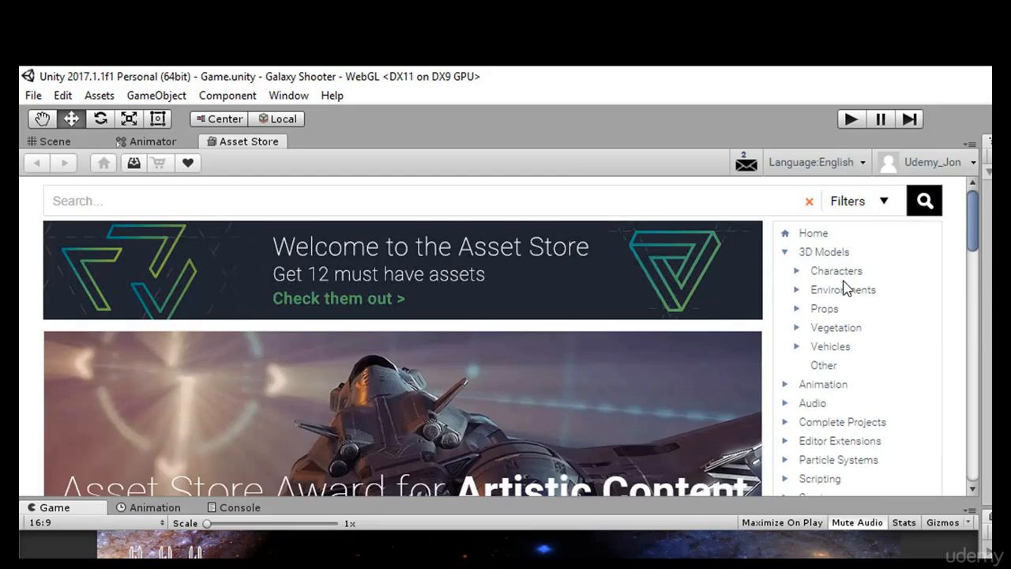
left_click(839, 275)
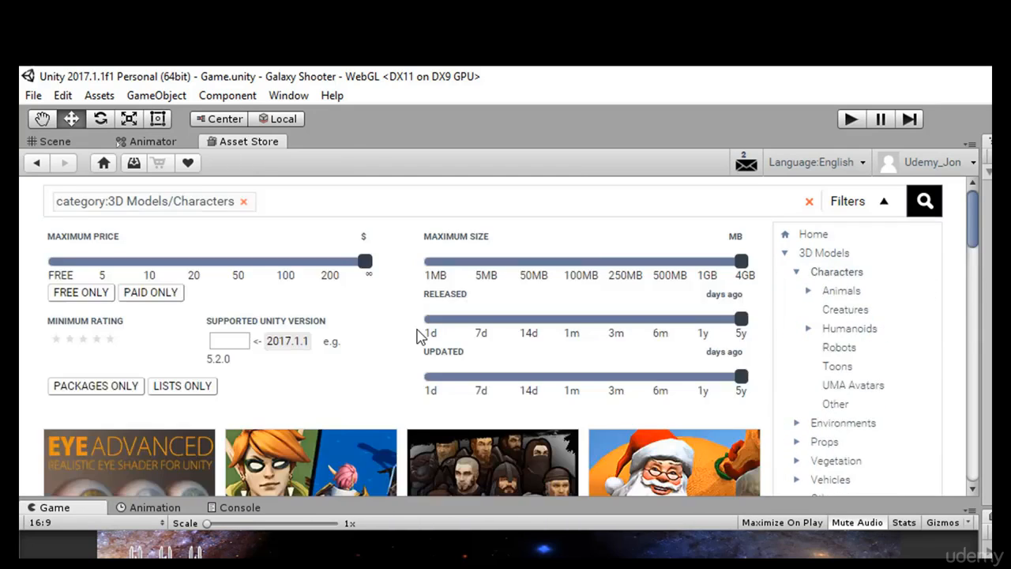
scroll(420, 334, "down", 5)
scroll(419, 334, "up", 3)
scroll(445, 357, "up", 2)
Clear the category filter, search the store for "post processing", and open the free Post Processing Stack by Unity Technologies
left_click(244, 201)
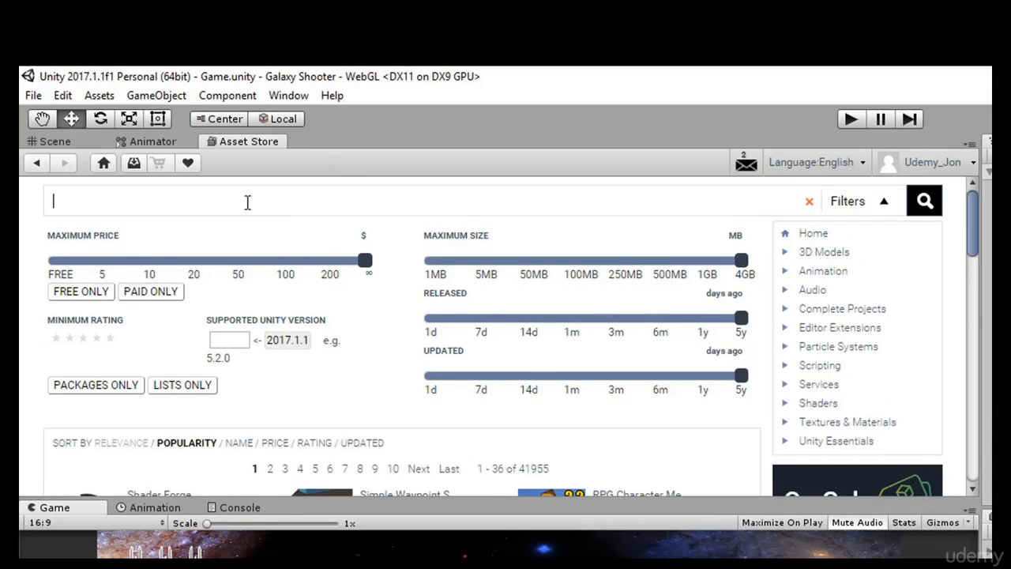
type("post processing")
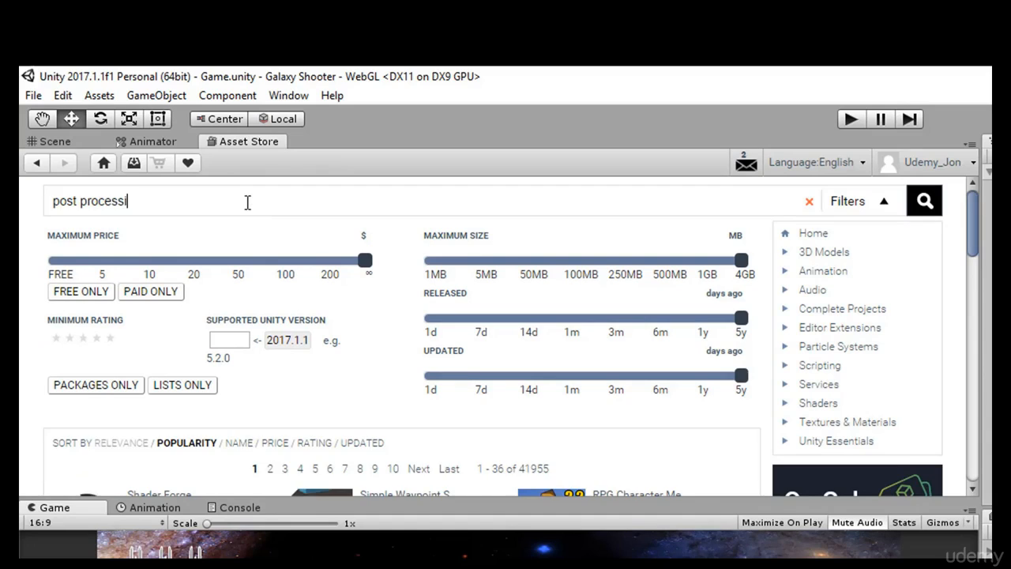
key("Return")
scroll(376, 308, "down", 3)
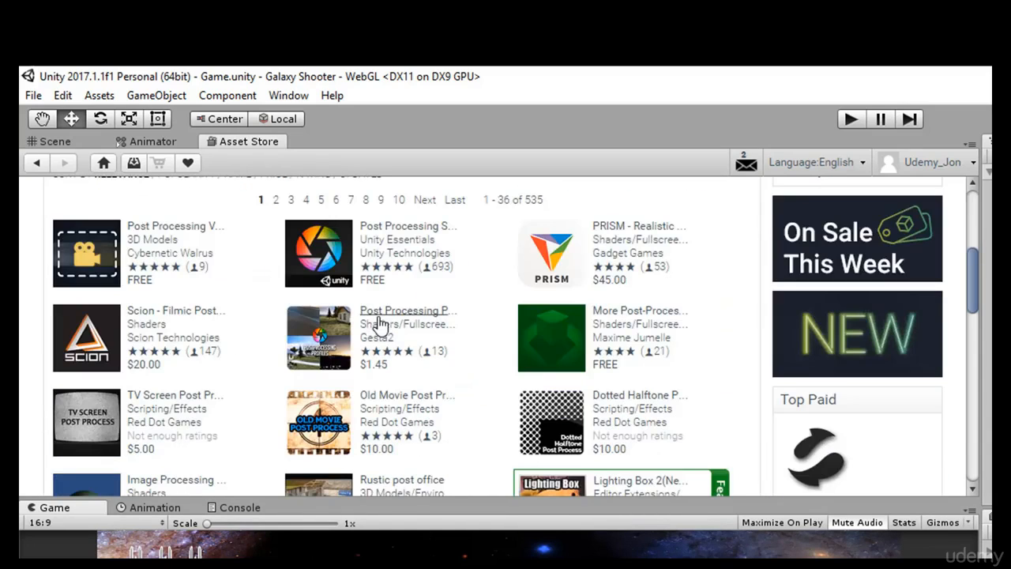
left_click(413, 230)
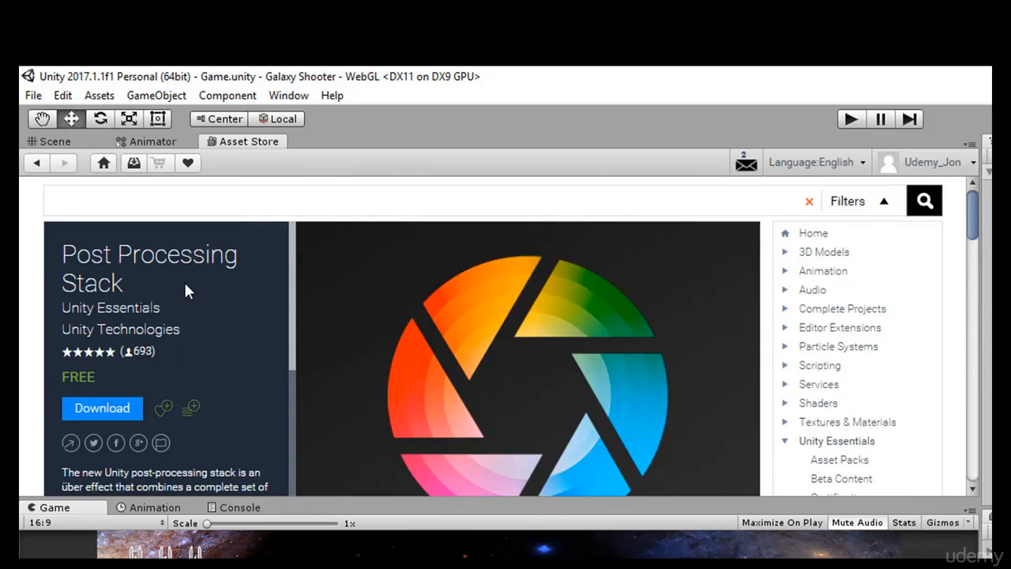
Review the Post Processing Stack description and download the asset, accepting the Terms of Service
scroll(185, 289, "down", 3)
scroll(167, 295, "up", 1)
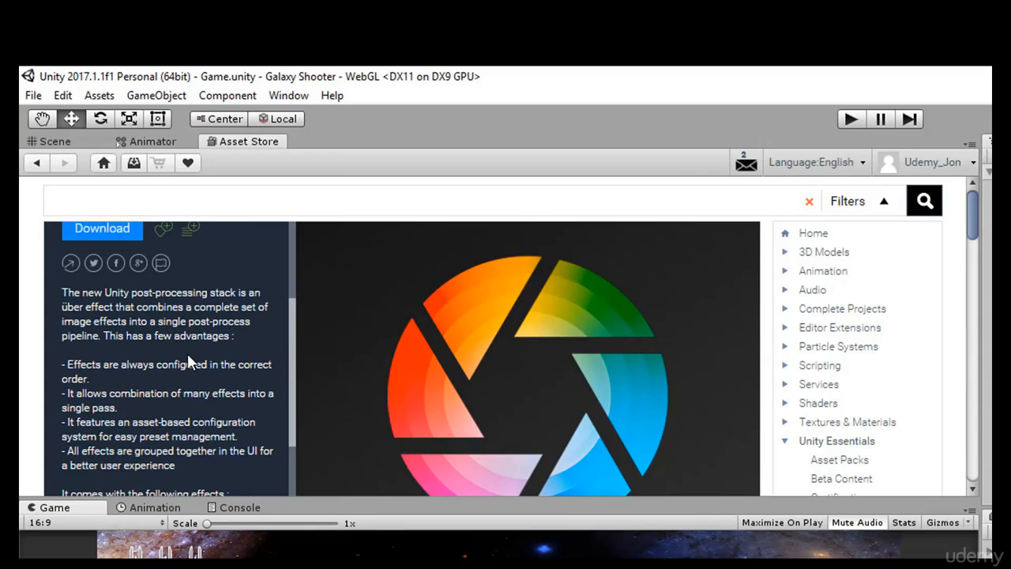
scroll(205, 347, "up", 2)
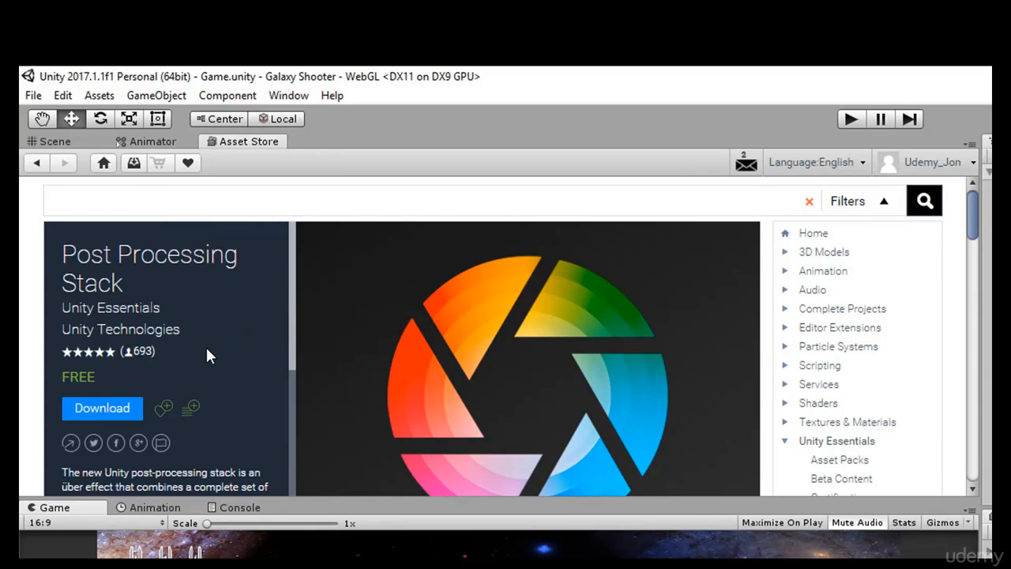
left_click(99, 407)
left_click(514, 414)
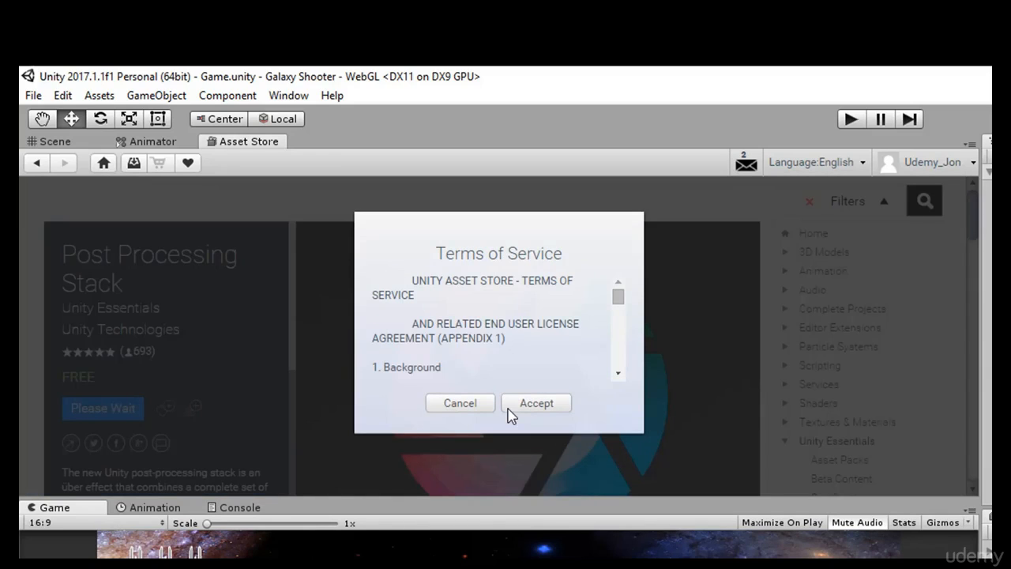
left_click(534, 405)
Import the whole PostProcessing folder of the Post Processing Stack package into the project
scroll(158, 359, "down", 2)
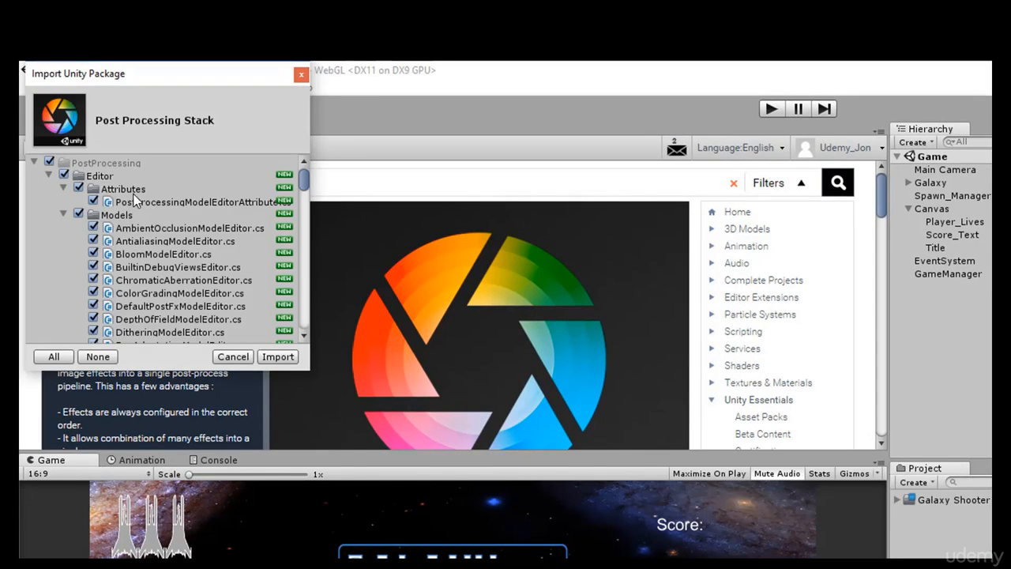
left_click(34, 161)
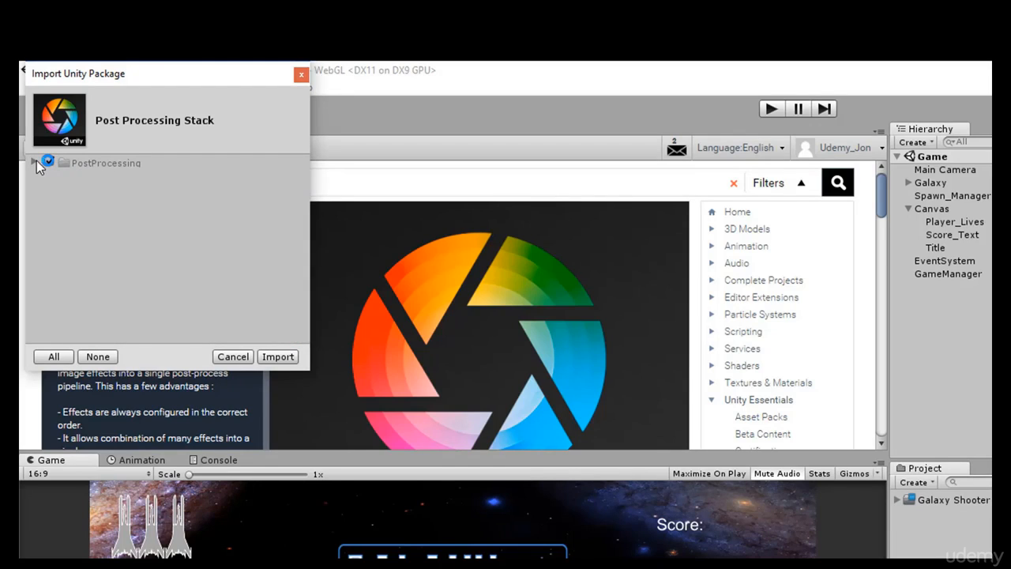
left_click(36, 161)
left_click(277, 356)
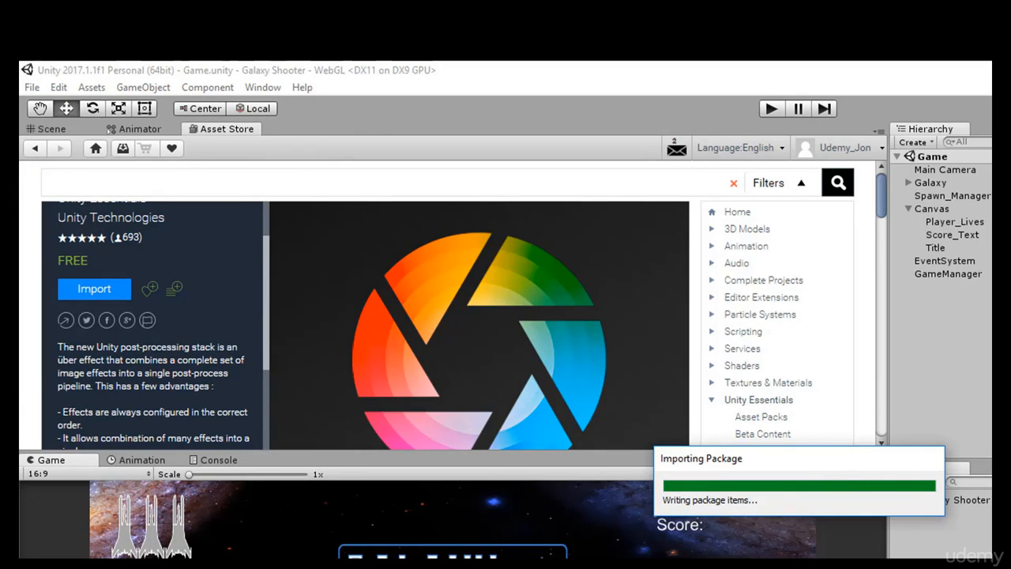
left_click_drag(780, 453, 535, 383)
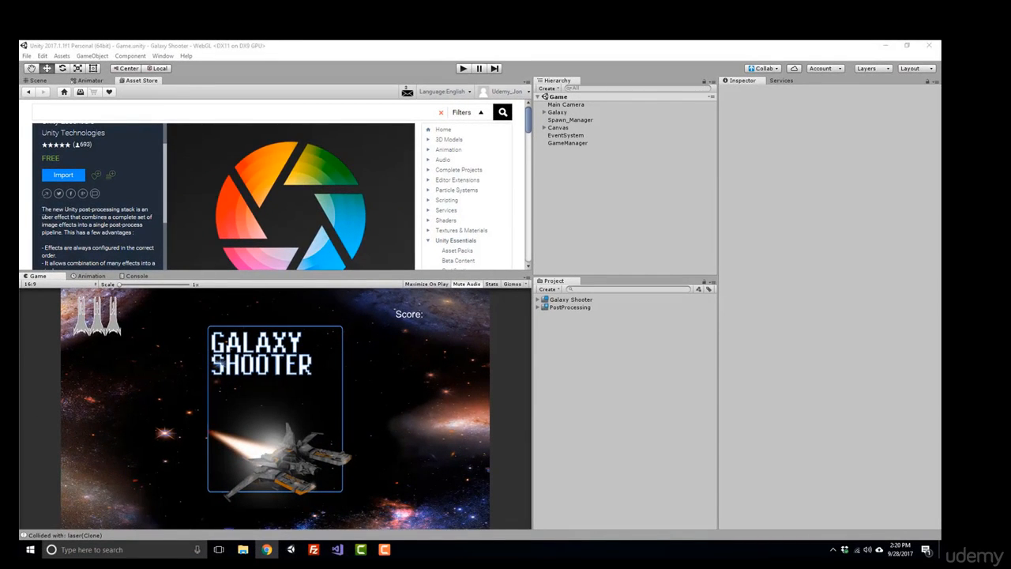
Examine the subfolders of the imported PostProcessing folder and bring back the Scene view
left_click(555, 307)
double_click(555, 309)
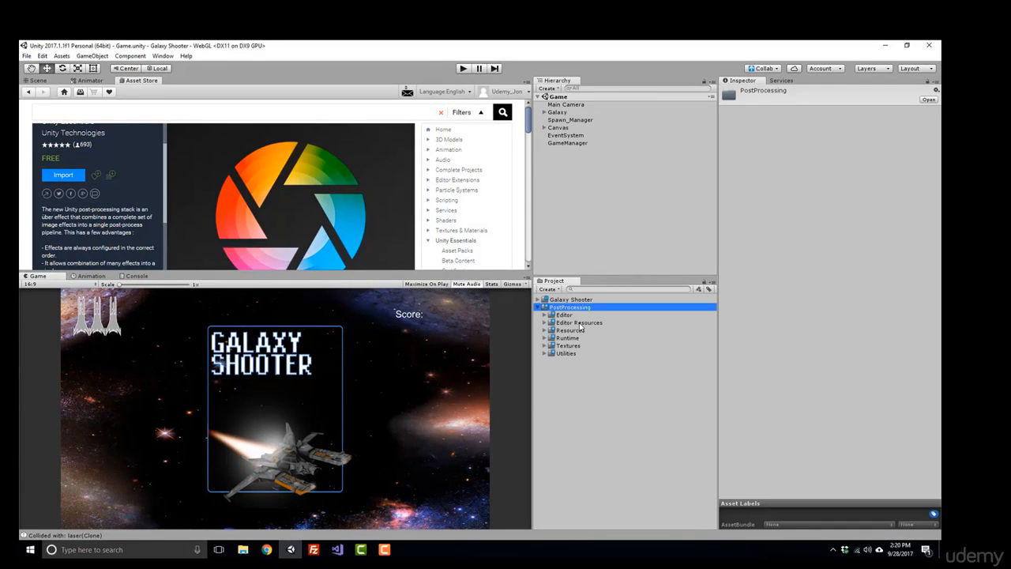
key("Left")
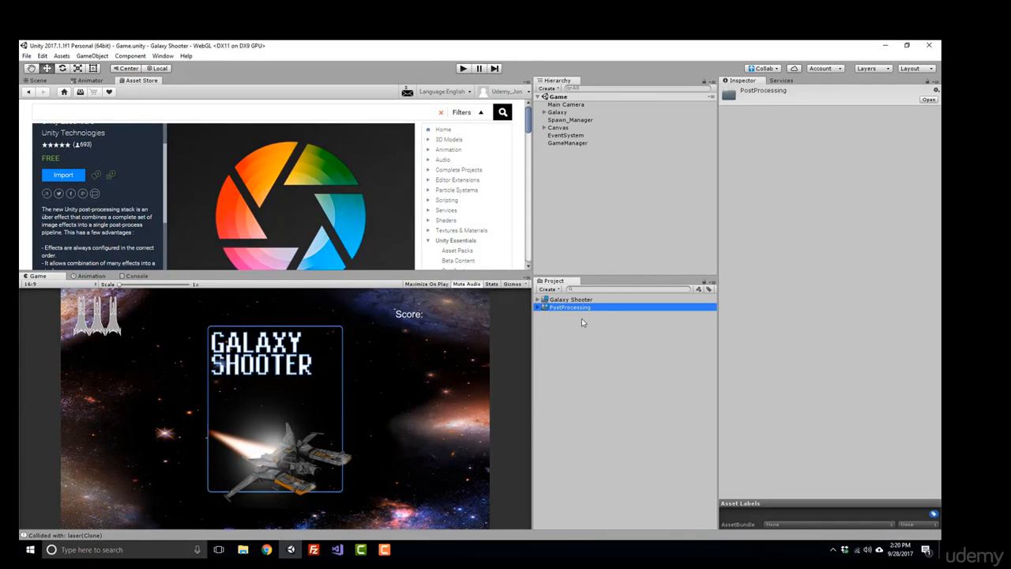
left_click(39, 81)
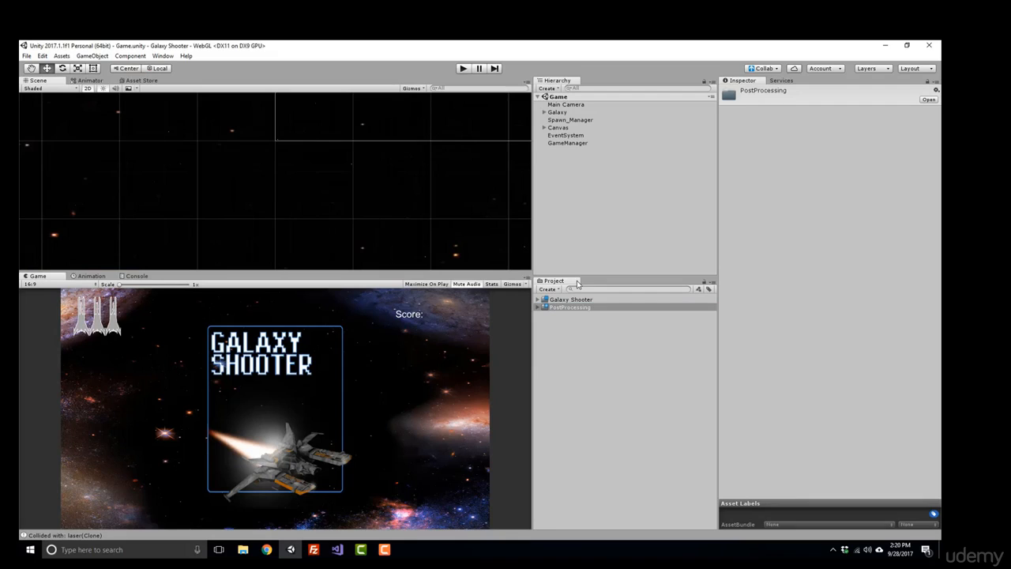
left_click(543, 308)
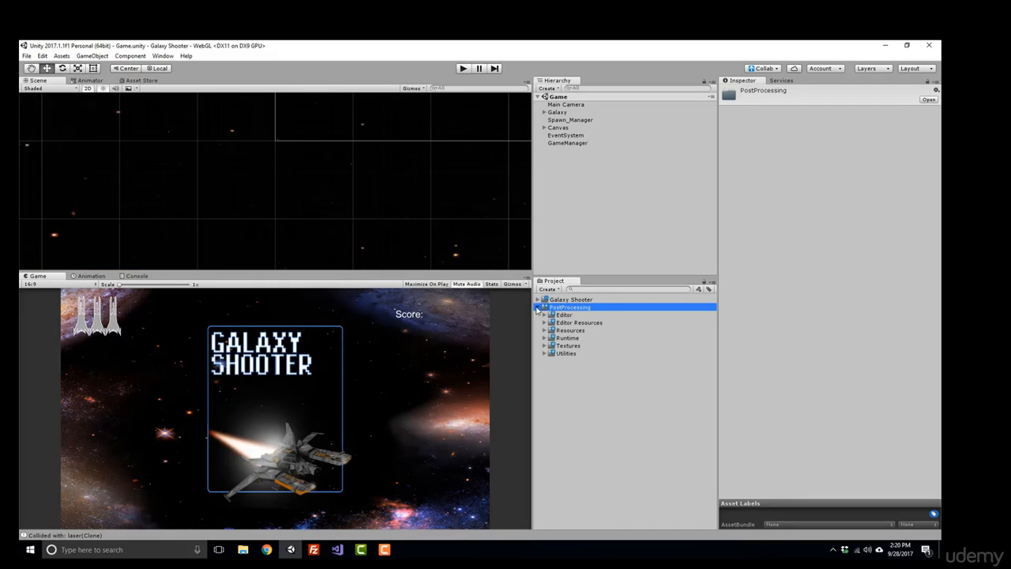
right_click(551, 311)
left_click(538, 308)
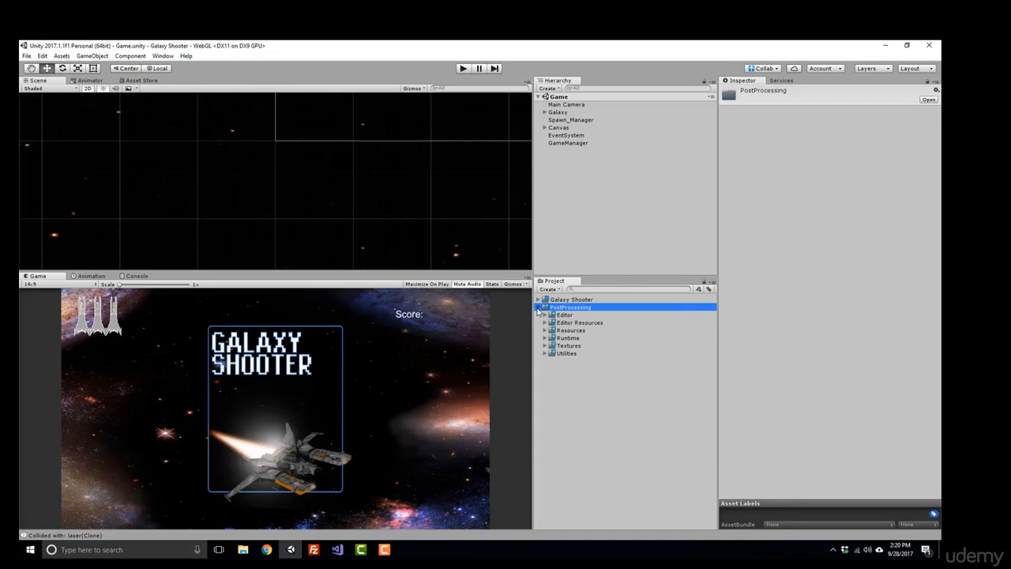
left_click(538, 306)
Create a folder named Post_Effects inside the Galaxy Shooter folder
left_click(538, 300)
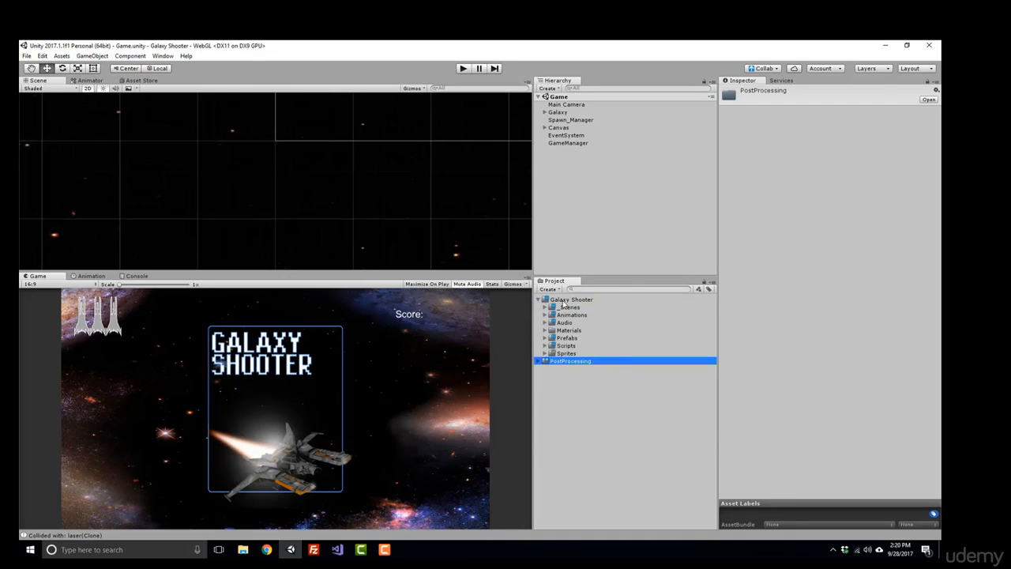
left_click(564, 303)
right_click(563, 303)
mouse_move(591, 307)
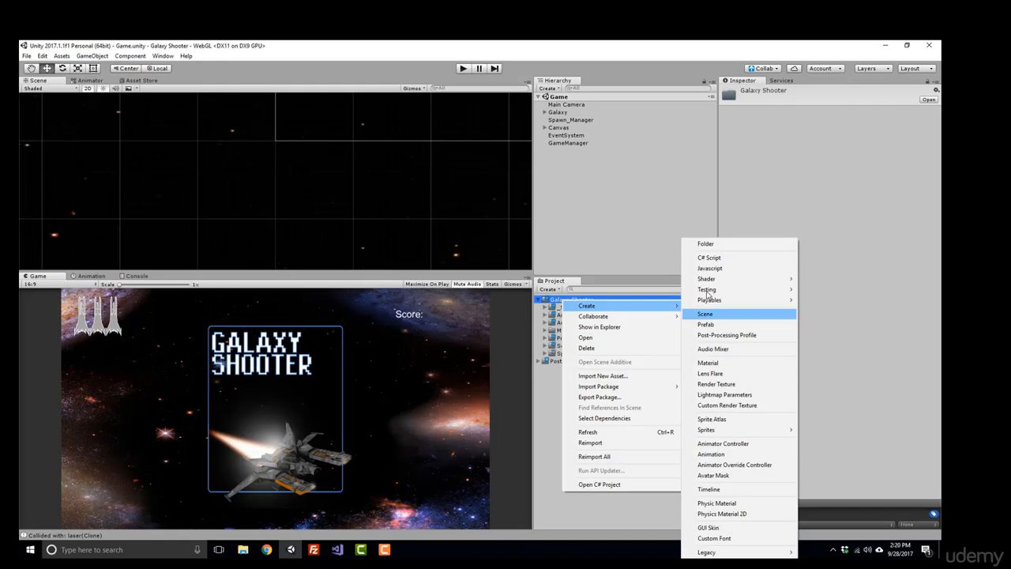
left_click(705, 244)
type("Po")
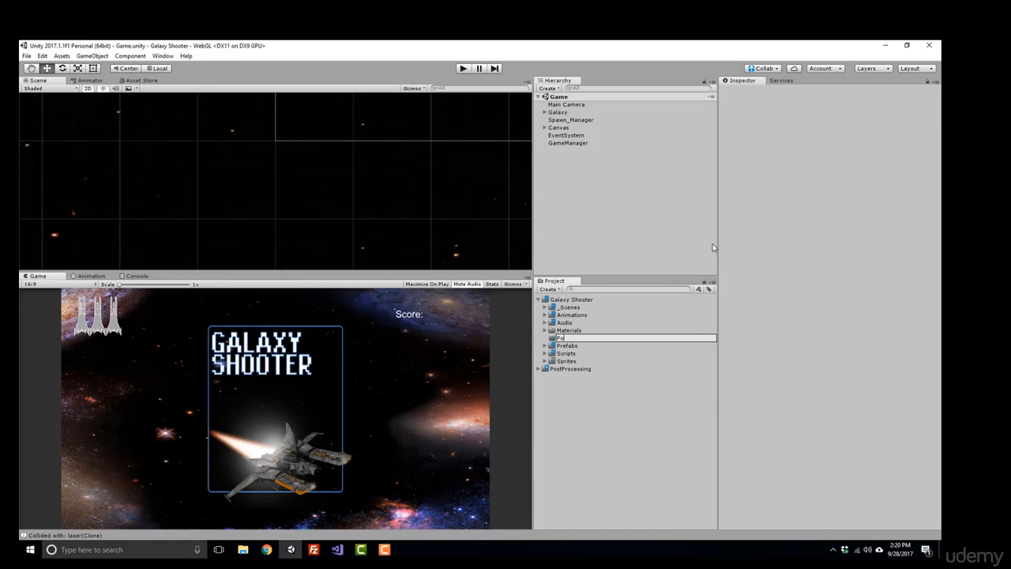
type("stEffect")
key("BackSpace")
key("BackSpace")
key("BackSpace")
key("BackSpace")
key("BackSpace")
type("_Effects")
key("Return")
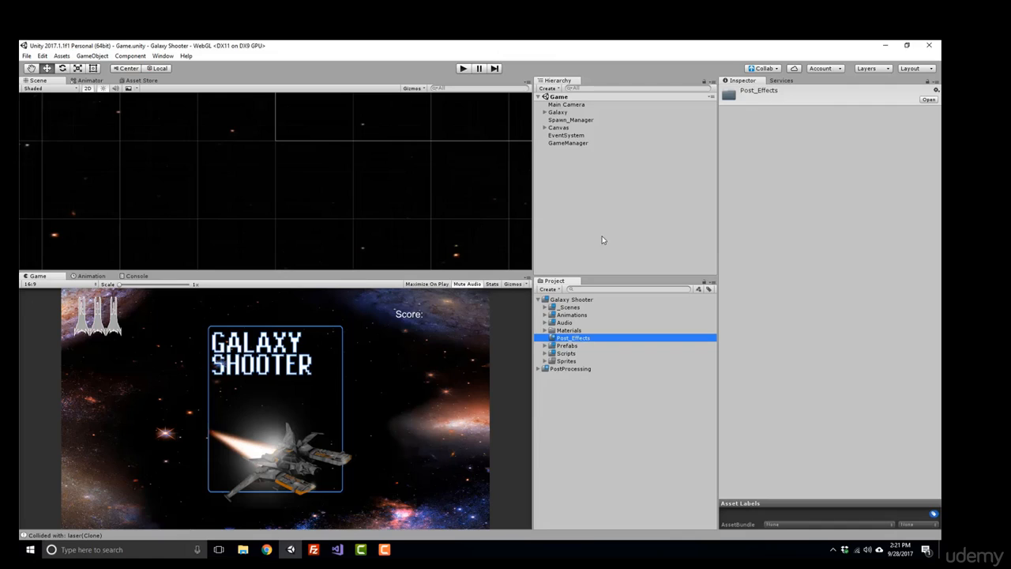
Create a Post-Processing Profile named Space_Profile in the Post_Effects folder
right_click(575, 339)
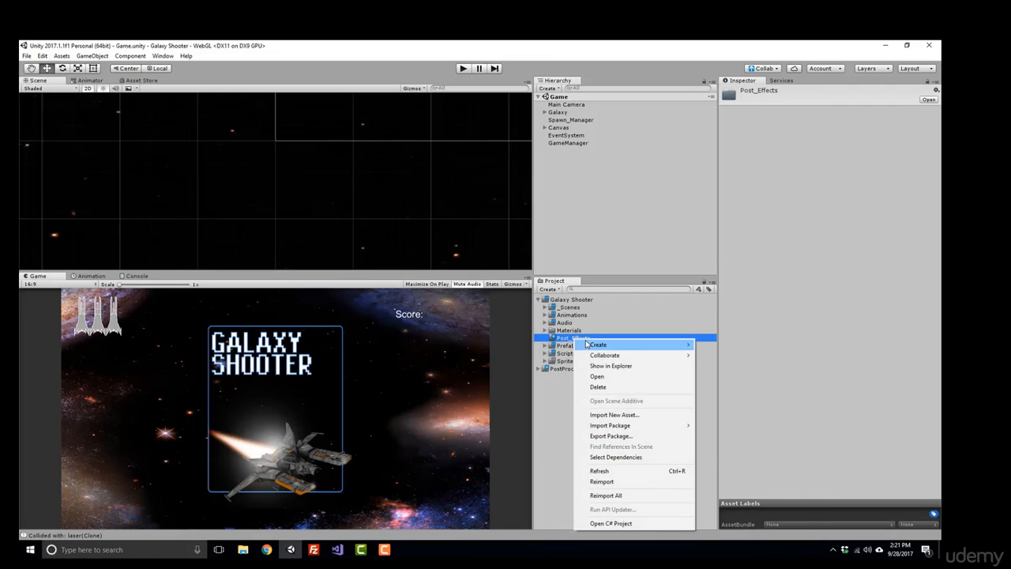
mouse_move(587, 345)
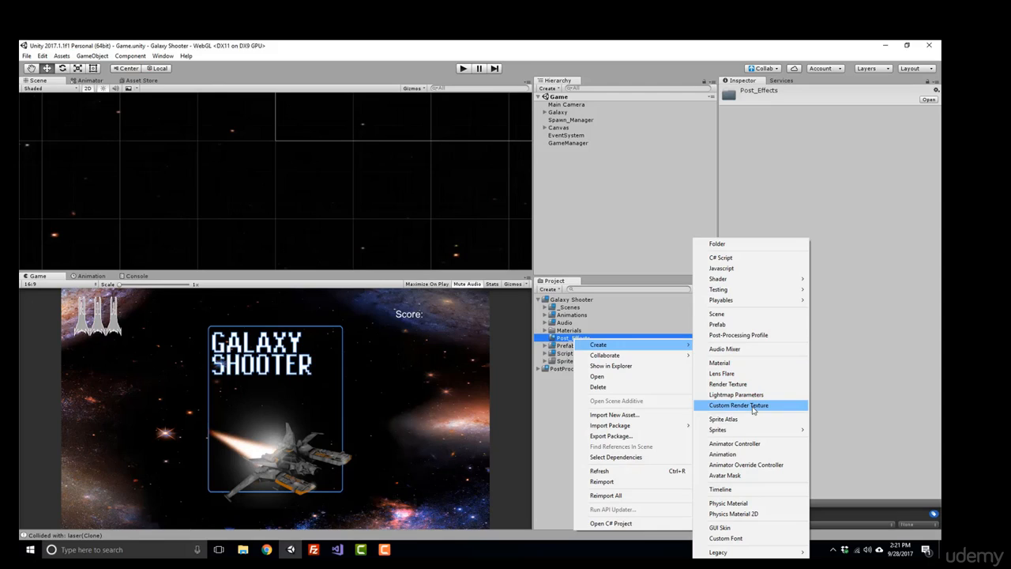
left_click(739, 335)
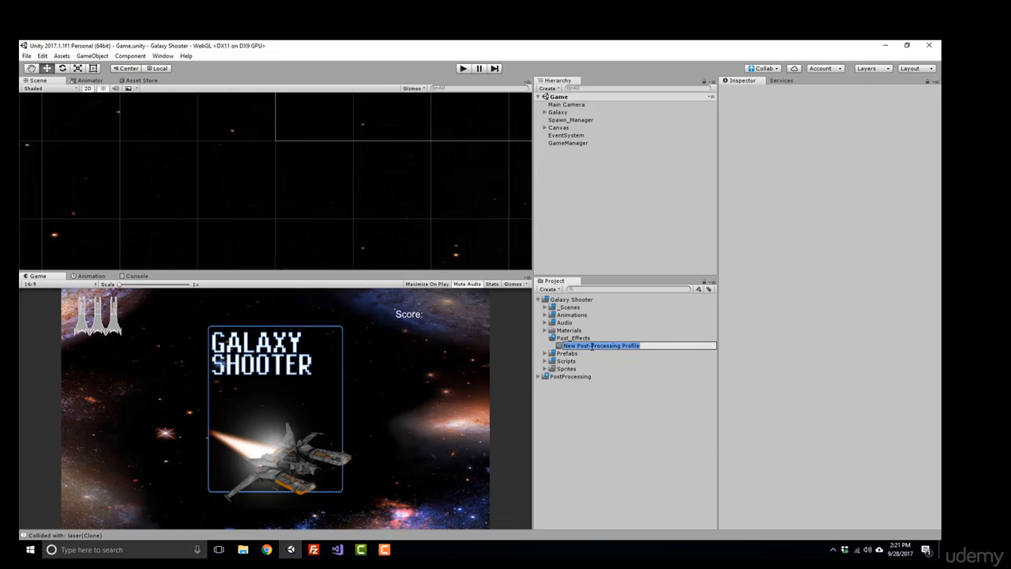
type("Space_")
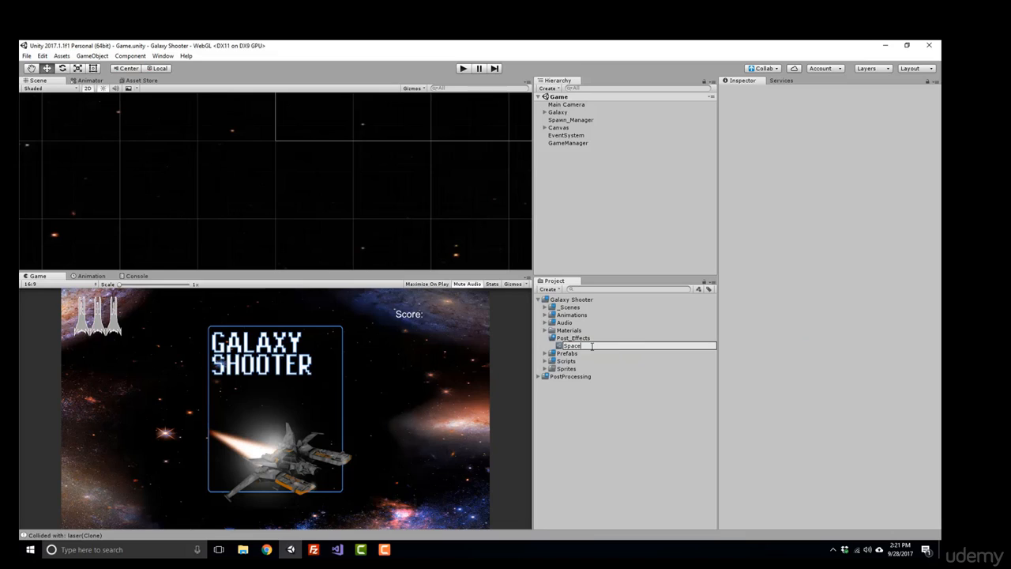
type("Profile")
key("Return")
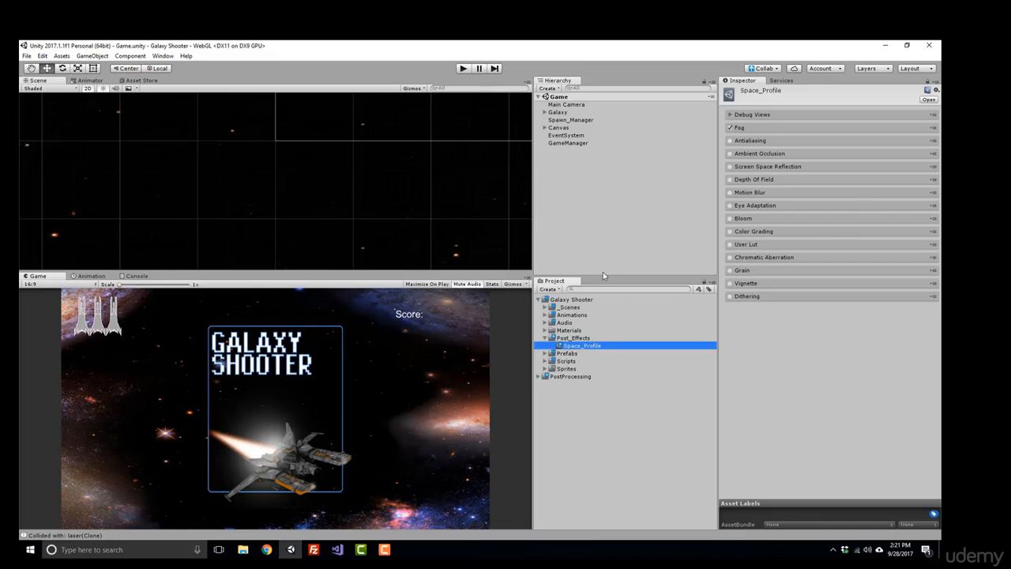
Examine the settings of Space_Profile's effects, including Antialiasing, Ambient Occlusion, Screen Space Reflection, Depth Of Field and Motion Blur
left_click(744, 133)
left_click(745, 133)
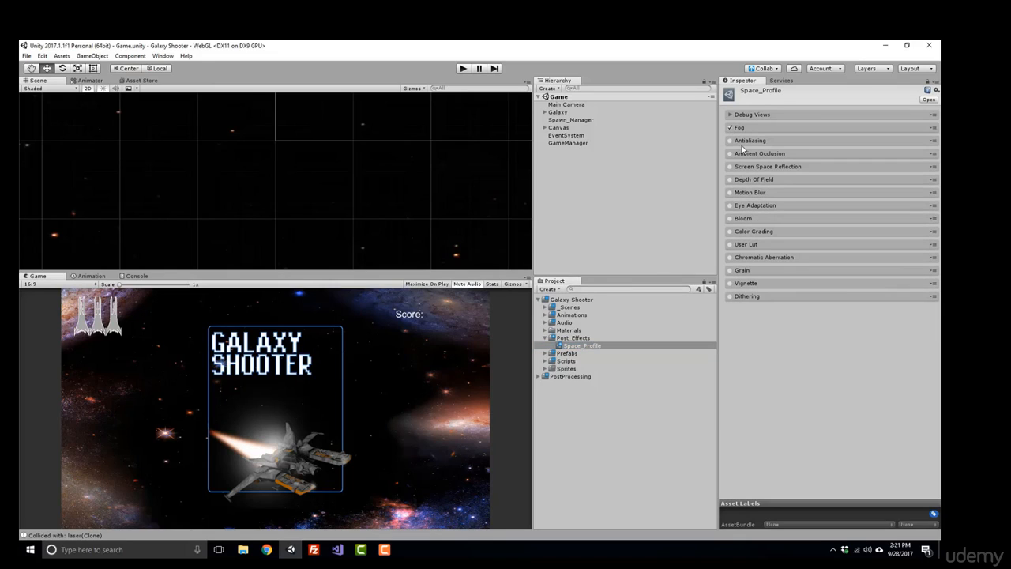
left_click(743, 141)
left_click(743, 141)
left_click(745, 154)
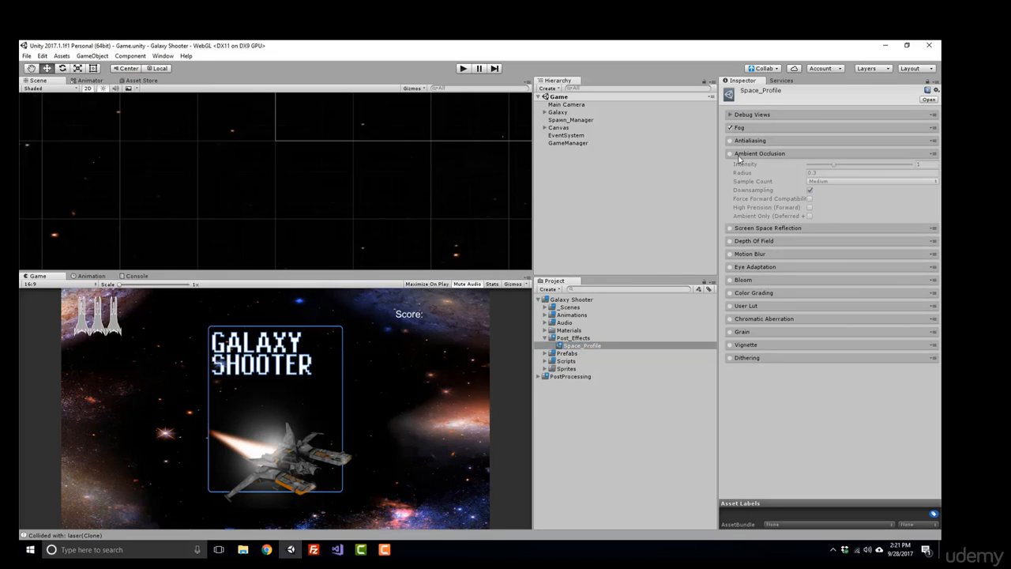
left_click(744, 154)
left_click(750, 167)
left_click(758, 178)
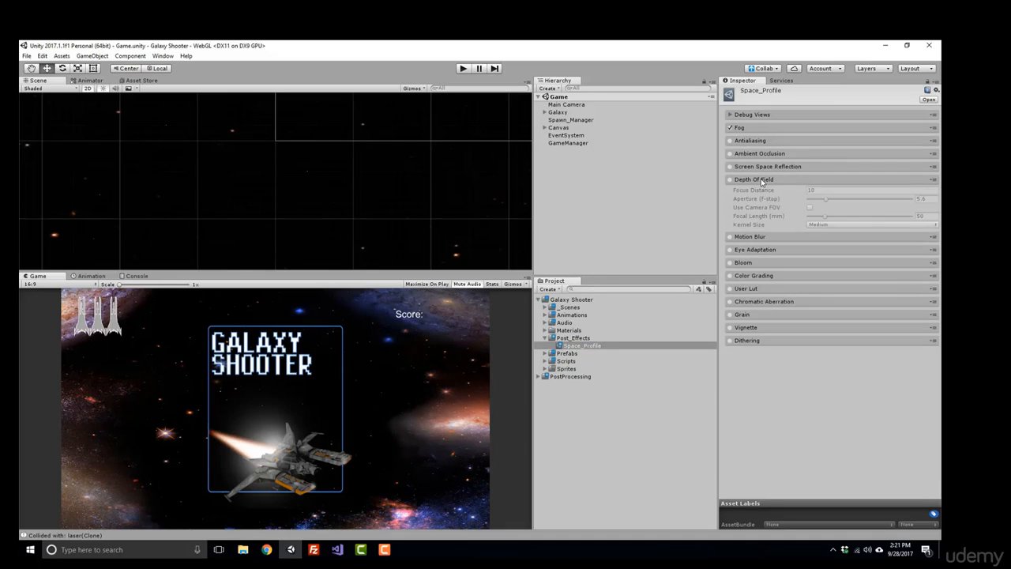
left_click(759, 180)
left_click(765, 193)
left_click(765, 194)
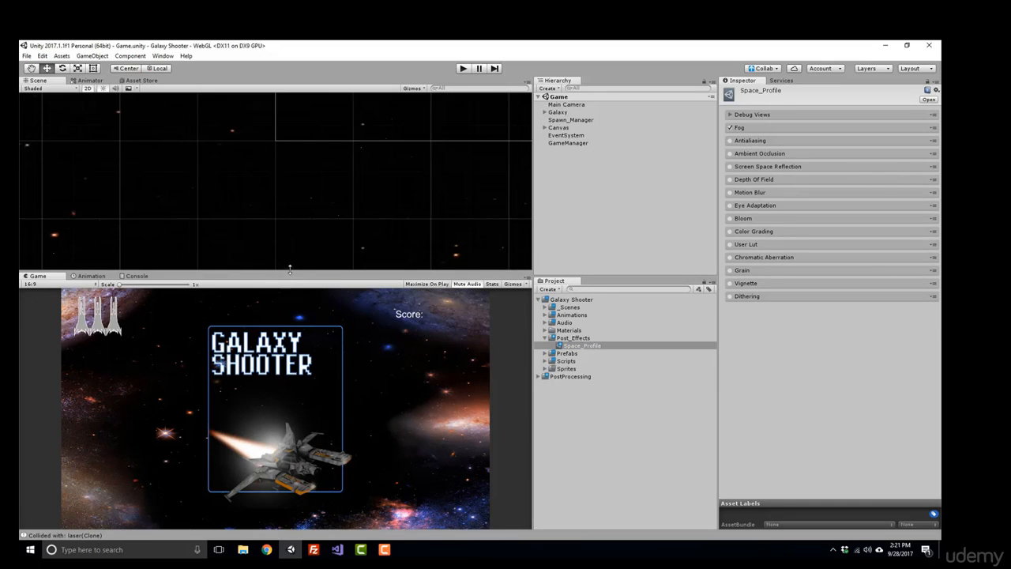
Add a Post Processing Behaviour component to Main Camera and assign Space_Profile as its profile
left_click(561, 106)
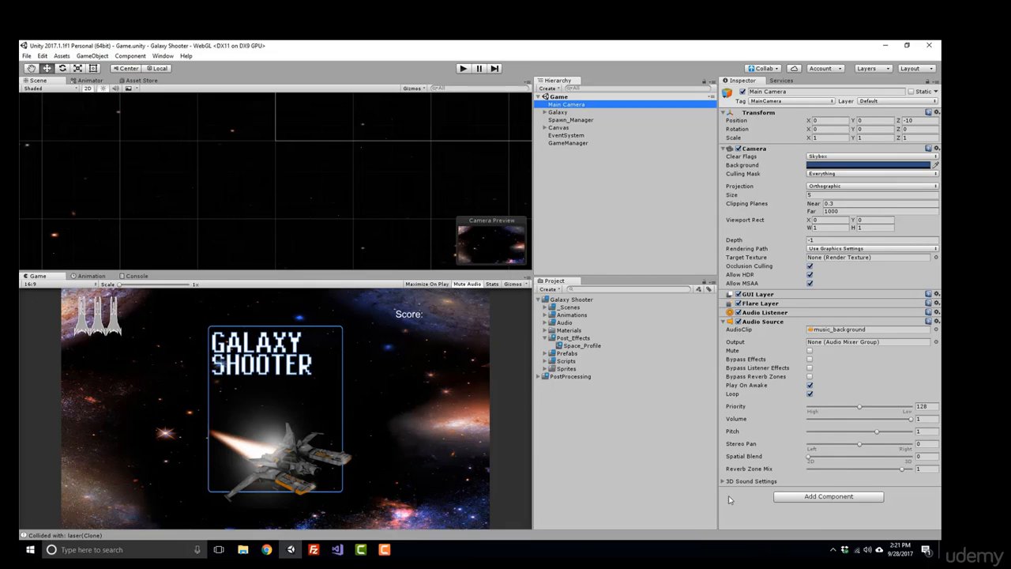
left_click(800, 497)
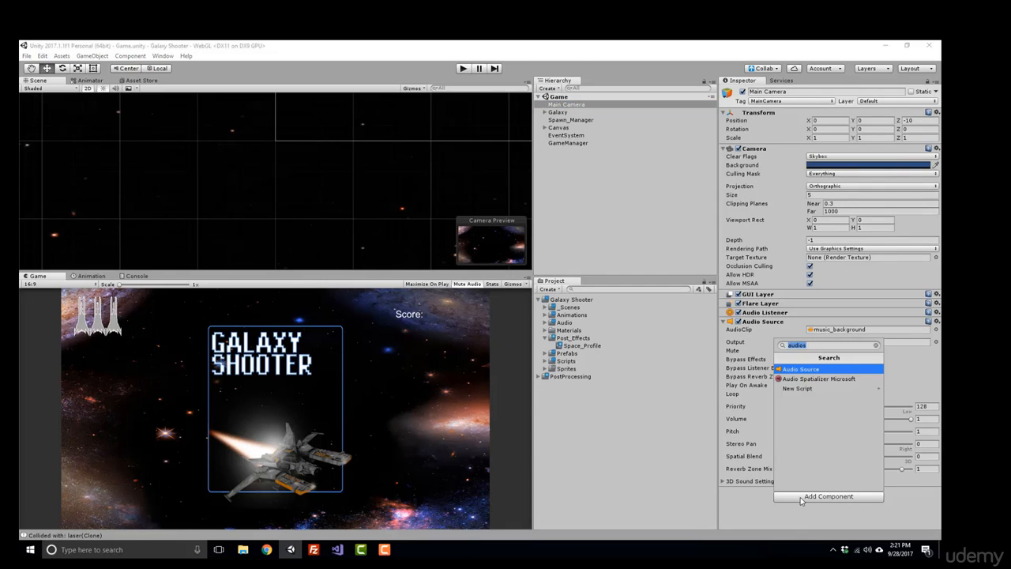
type("post")
key("Return")
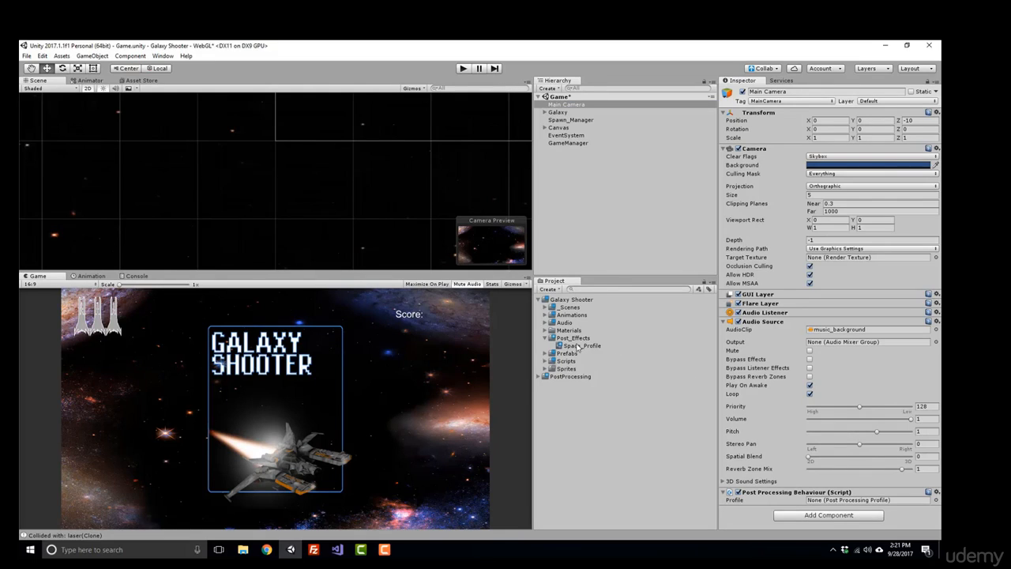
left_click_drag(579, 345, 820, 506)
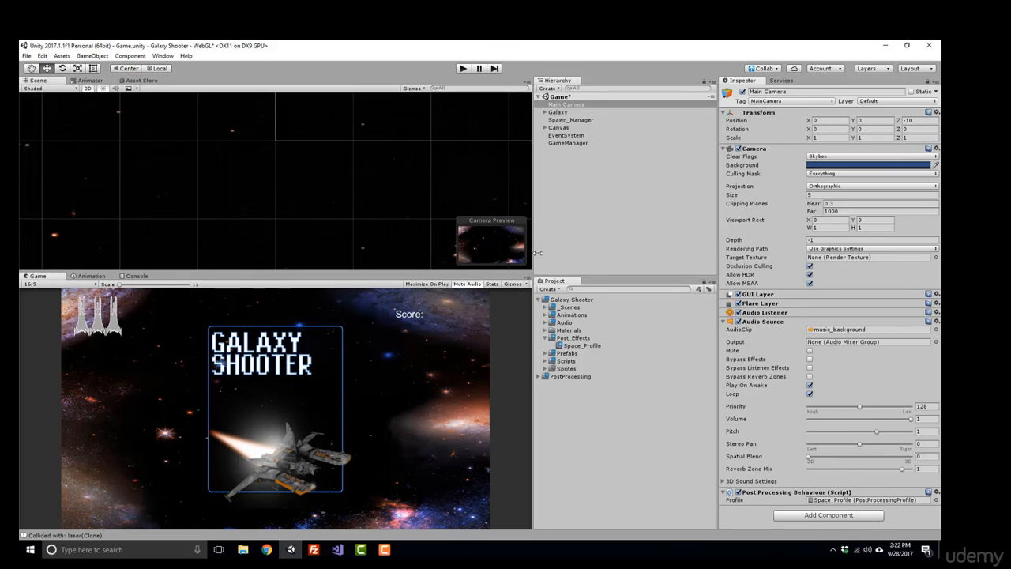
Show the effects of Space_Profile and enlarge the Game view
left_click(576, 378)
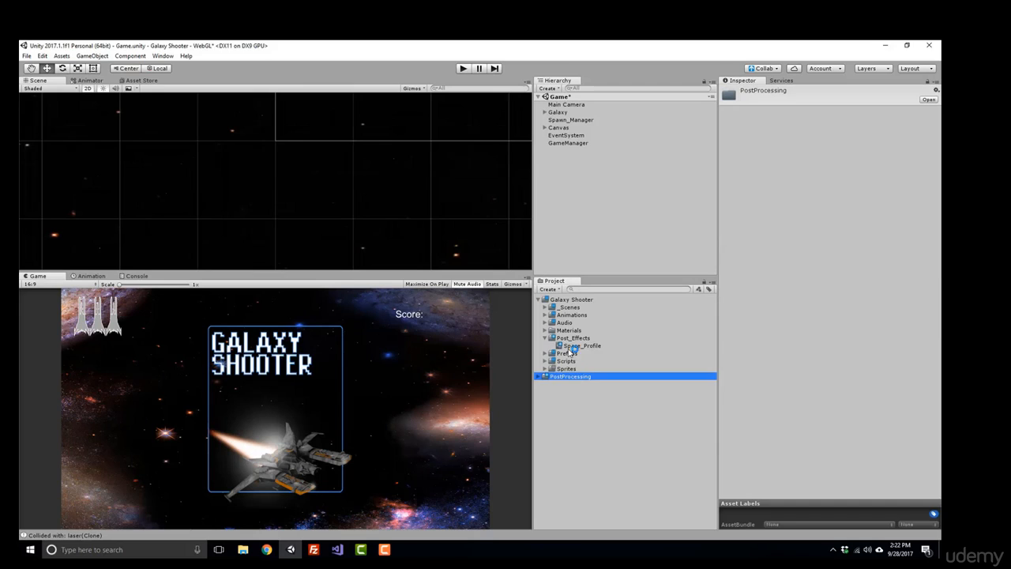
left_click(590, 348)
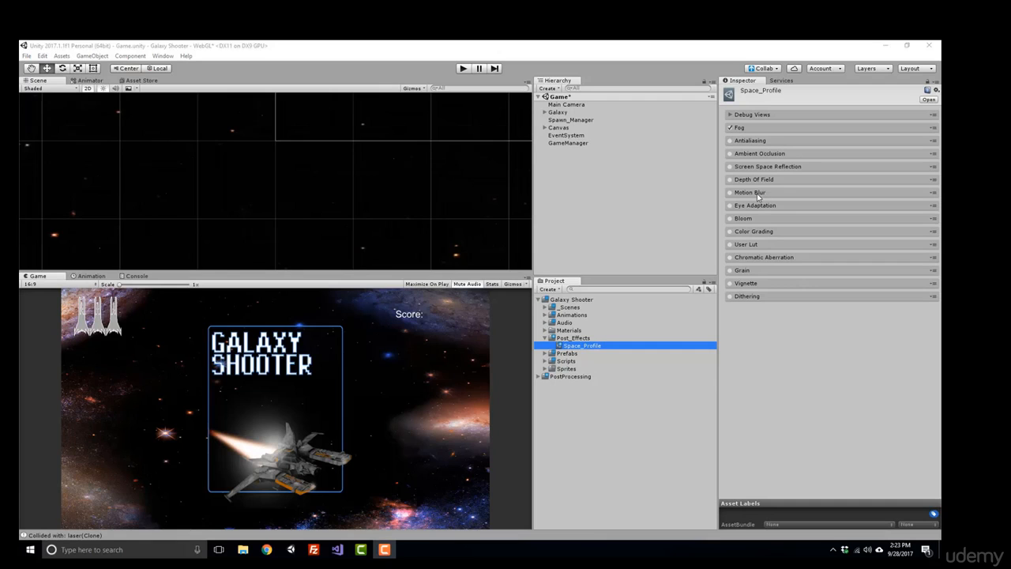
left_click_drag(356, 271, 384, 251)
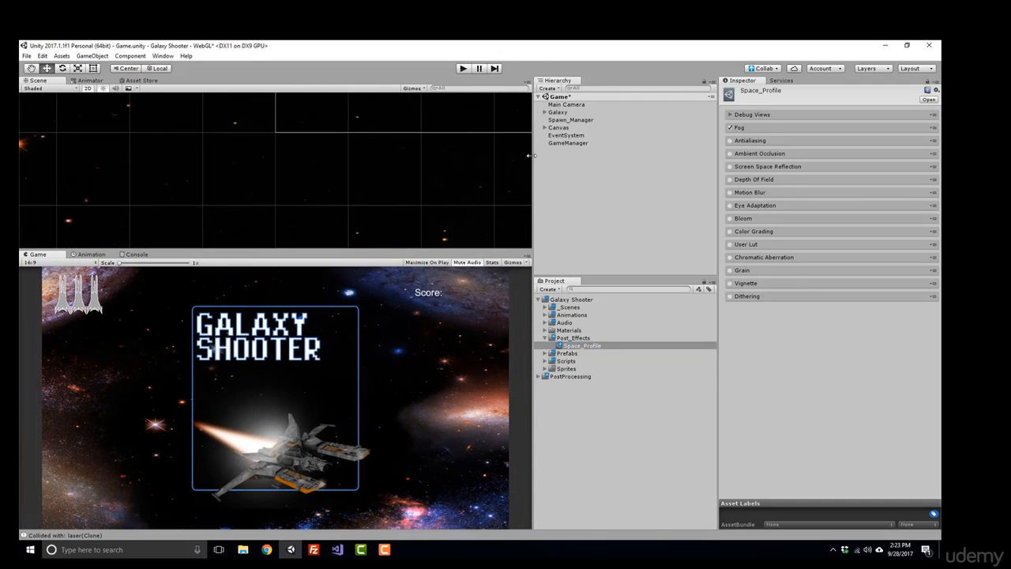
Hide the title screen by disabling the Image component of the Canvas's Title object
left_click(558, 127)
left_click(544, 127)
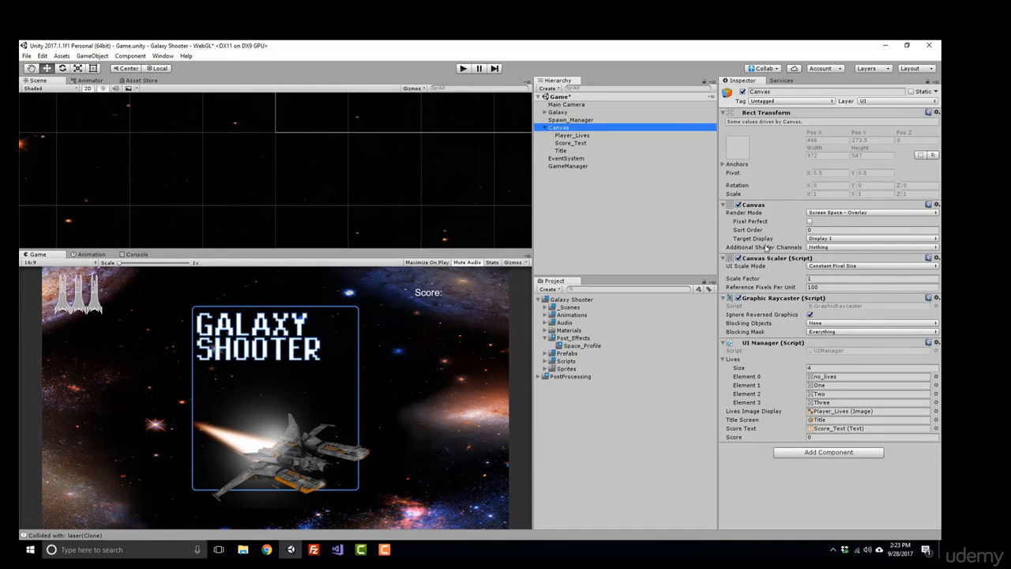
key("Left")
key("Down")
key("Down")
key("Up")
key("Up")
key("Right")
key("Down")
key("Down")
key("Down")
left_click(738, 201)
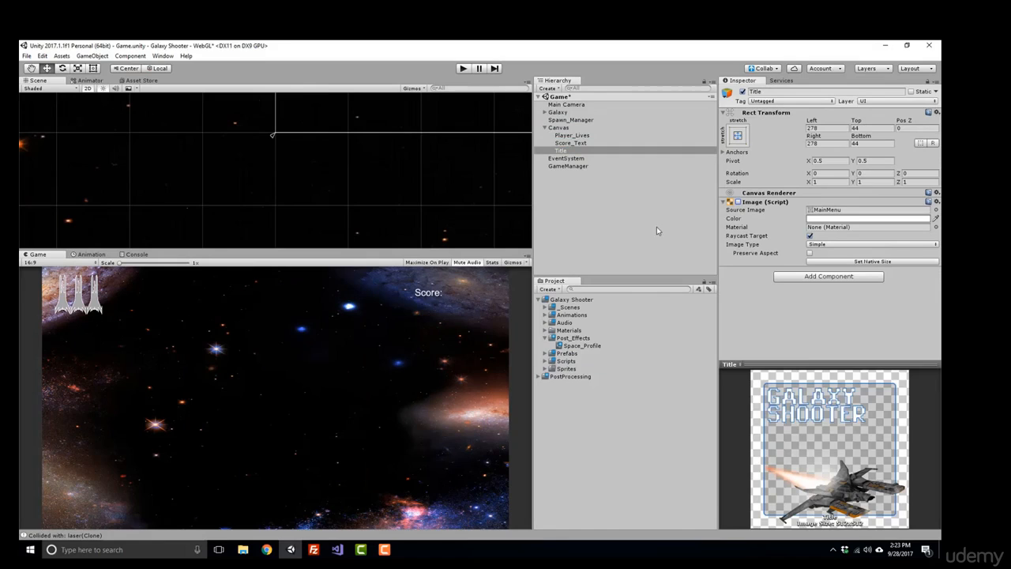
Collapse the Post_Effects folder and expand the Prefabs folder to show its prefabs
left_click(559, 340)
key("Left")
key("Up")
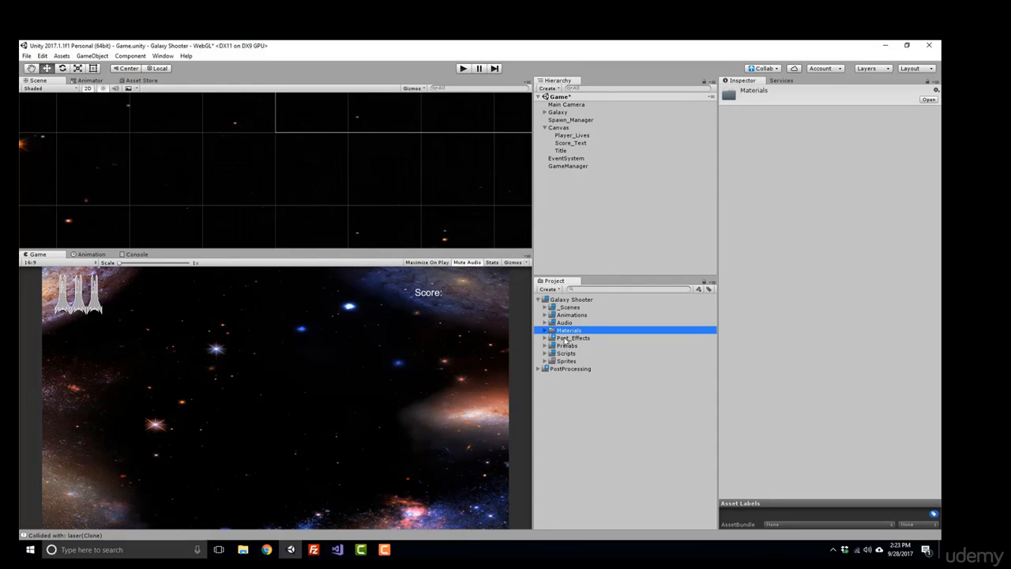
key("Down")
key("Down")
key("Down")
key("Down")
key("Right")
key("Left")
key("Up")
key("Up")
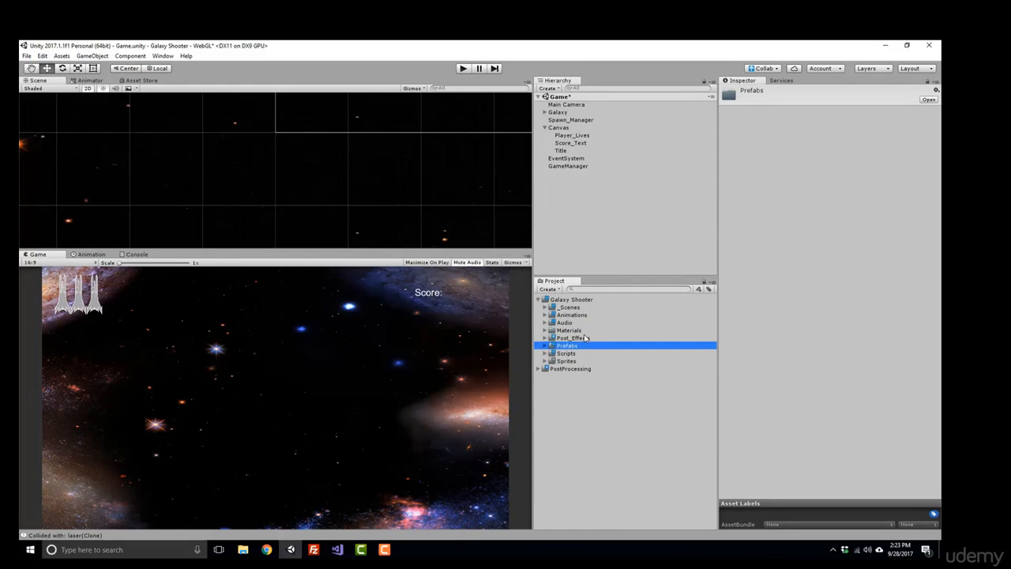
key("Right")
Place the Enemy prefab in the scene at about X -3.68, Y 0.86 and the Player prefab at about X 0, Y -2.57
left_click(583, 357)
left_click_drag(583, 357, 572, 178)
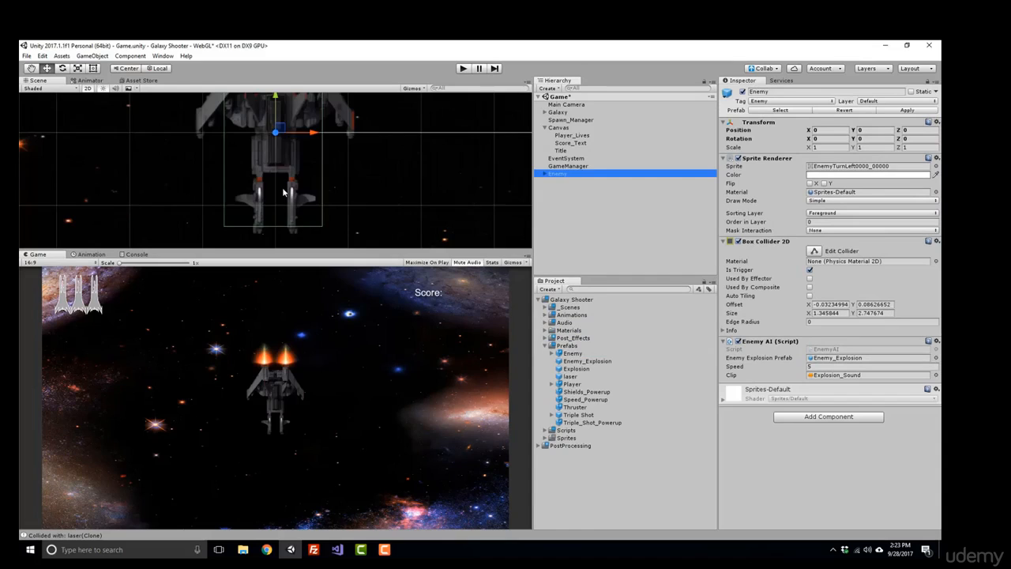
scroll(283, 189, "down", 5)
left_click_drag(311, 141, 85, 64)
scroll(71, 104, "down", 3)
left_click_drag(572, 384, 574, 238)
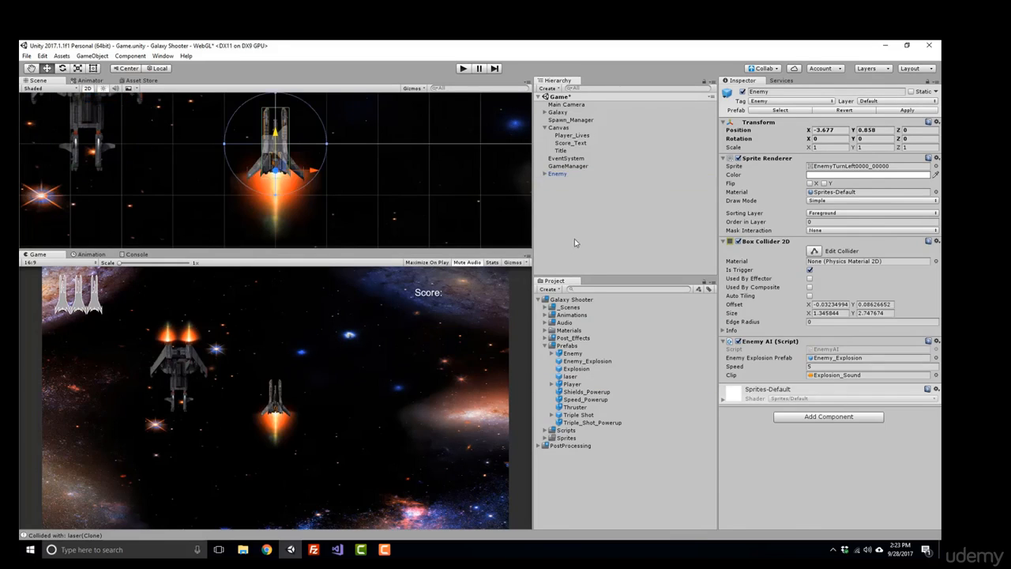
left_click_drag(274, 136, 269, 270)
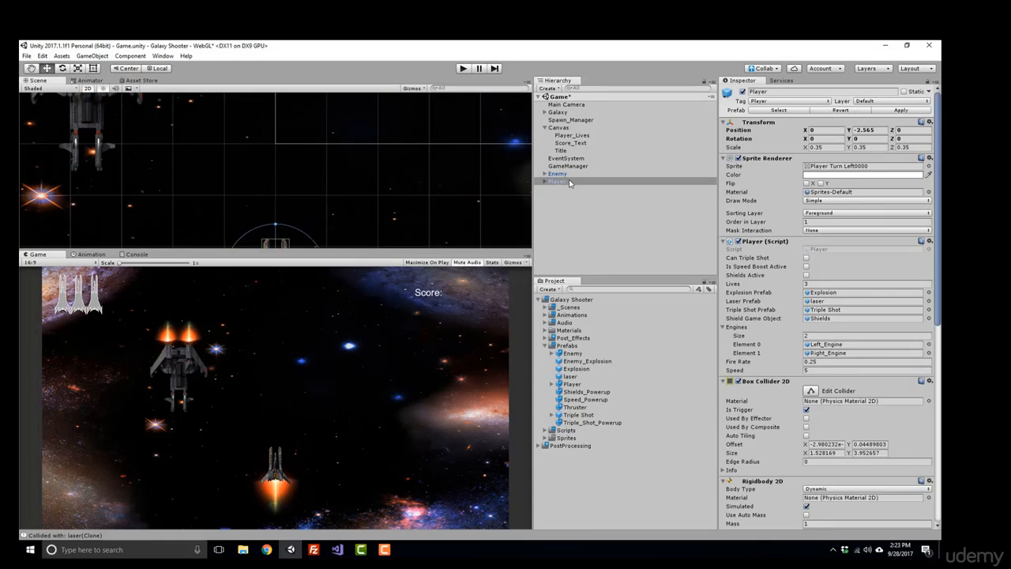
Add the laser prefab to the scene and move it to about X 1.35, Y -0.9
left_click(576, 369)
left_click(573, 376)
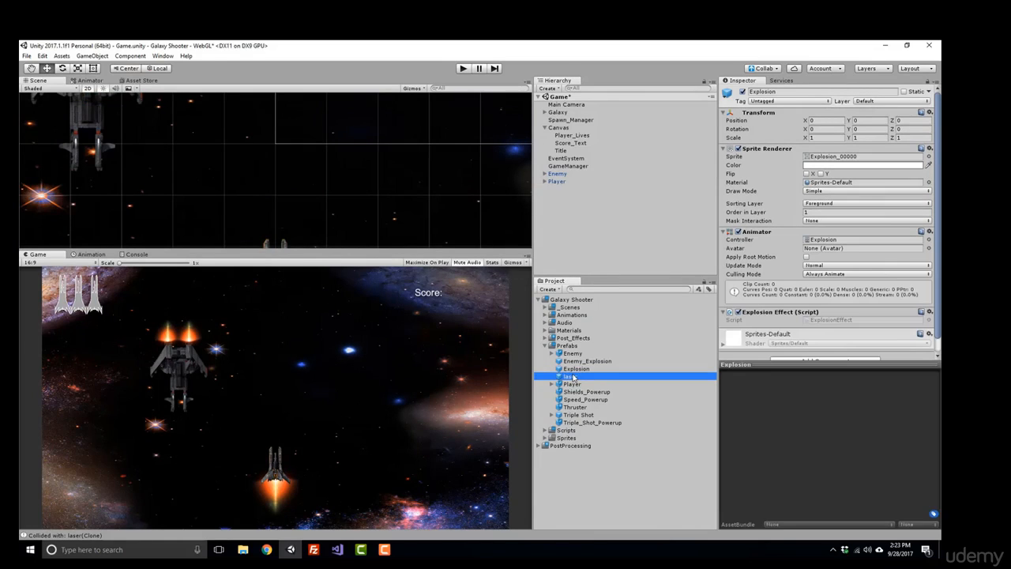
left_click_drag(573, 376, 582, 219)
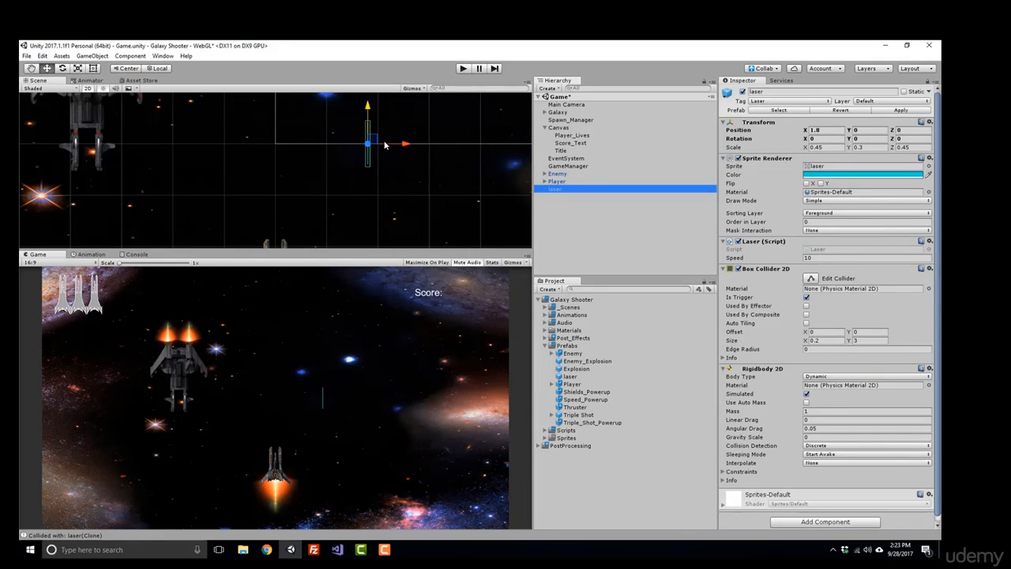
left_click_drag(378, 153, 345, 151)
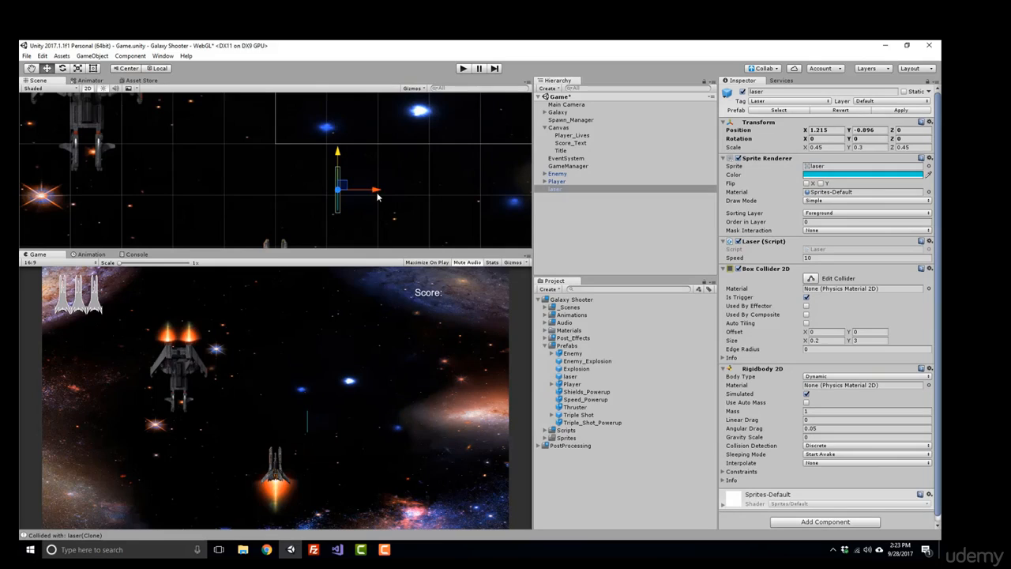
left_click_drag(377, 195, 384, 196)
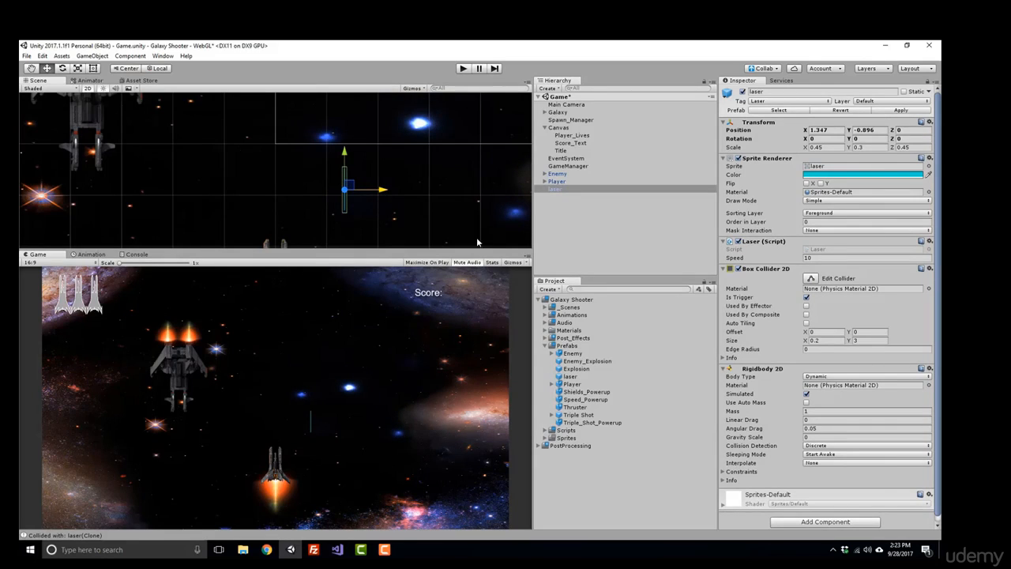
Add the Triple_Shot_Powerup prefab to the scene between the enemy and the laser
left_click(579, 415)
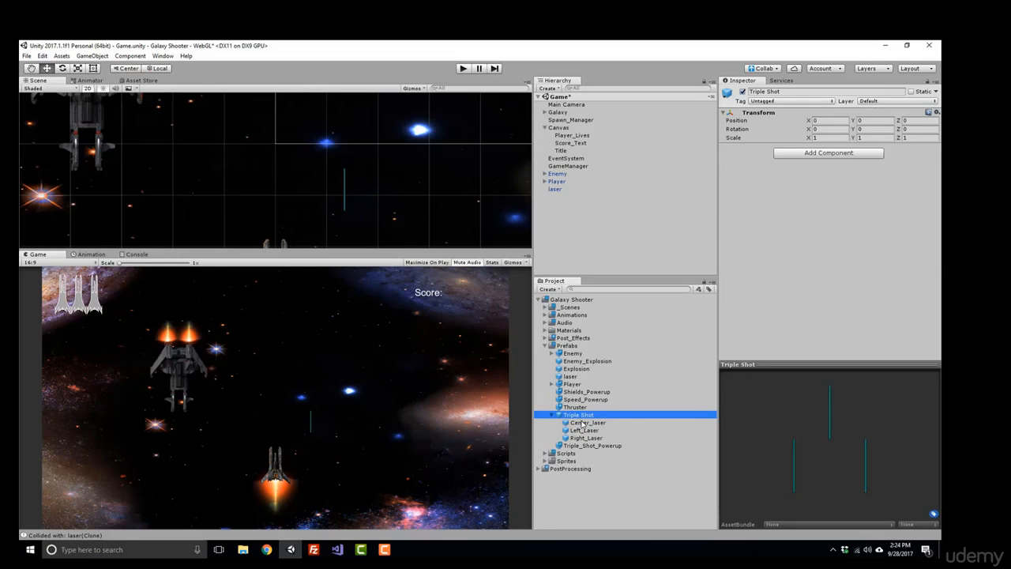
left_click(585, 423)
key("Left")
key("Left")
left_click(572, 422)
left_click_drag(571, 422, 302, 48)
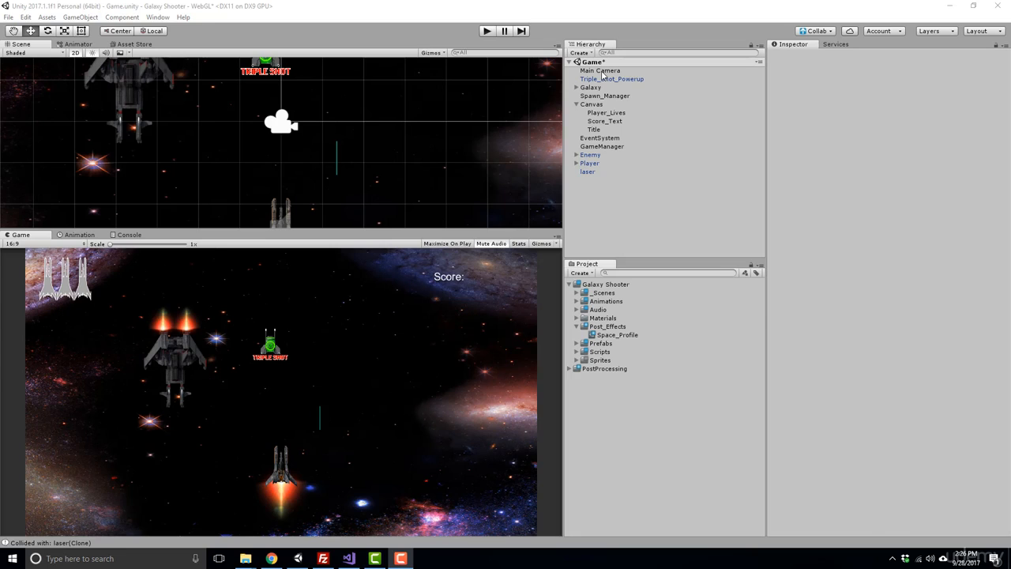
Locate the profile assigned to Main Camera, open Space_Profile and collapse its Motion Blur settings
left_click(602, 71)
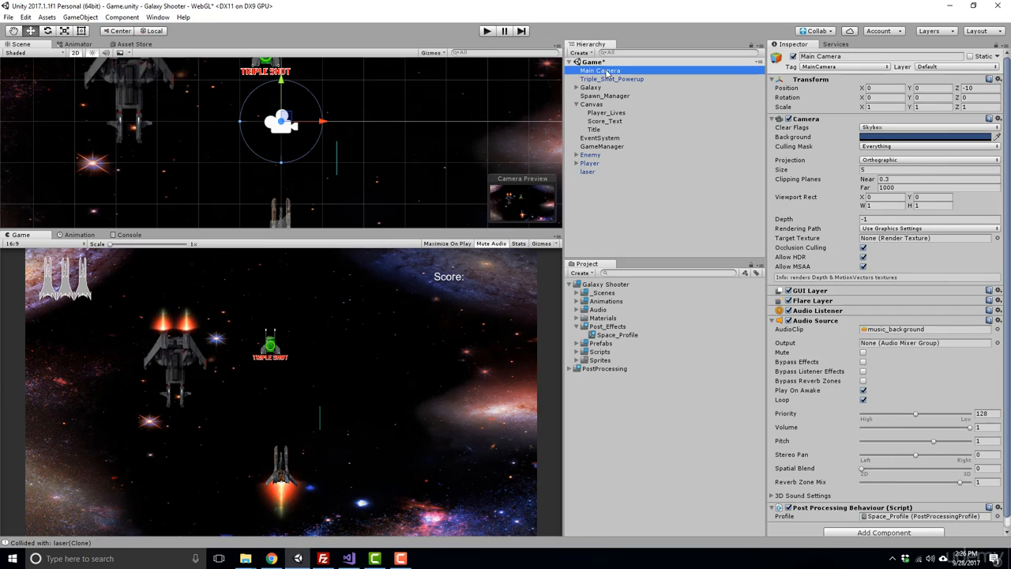
left_click(887, 515)
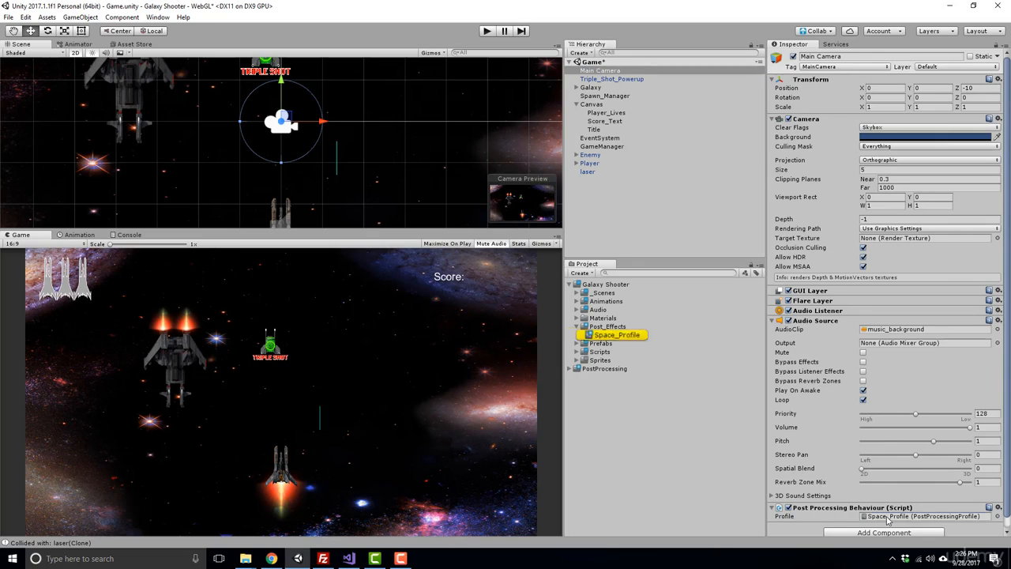
left_click(607, 337)
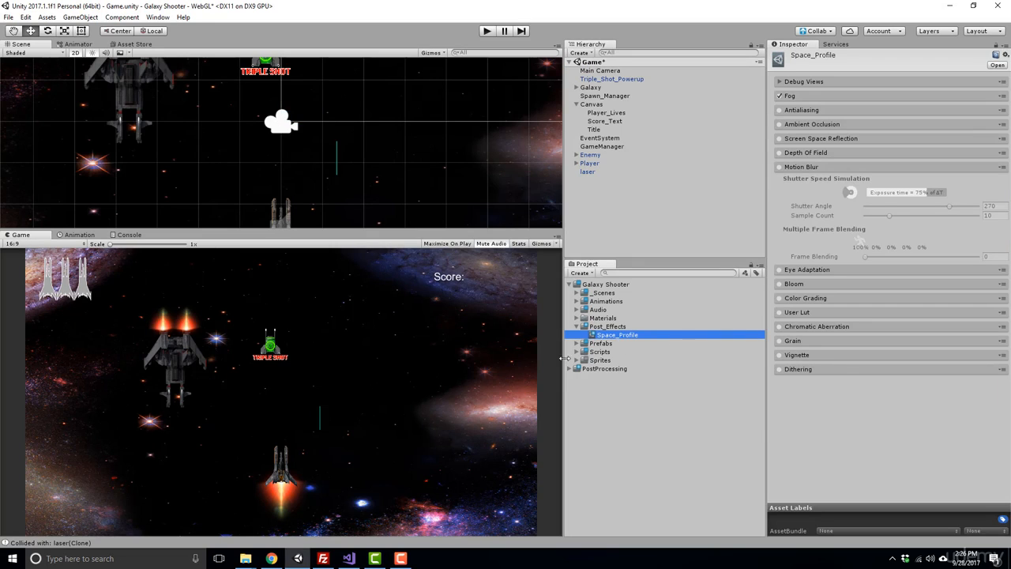
left_click(802, 168)
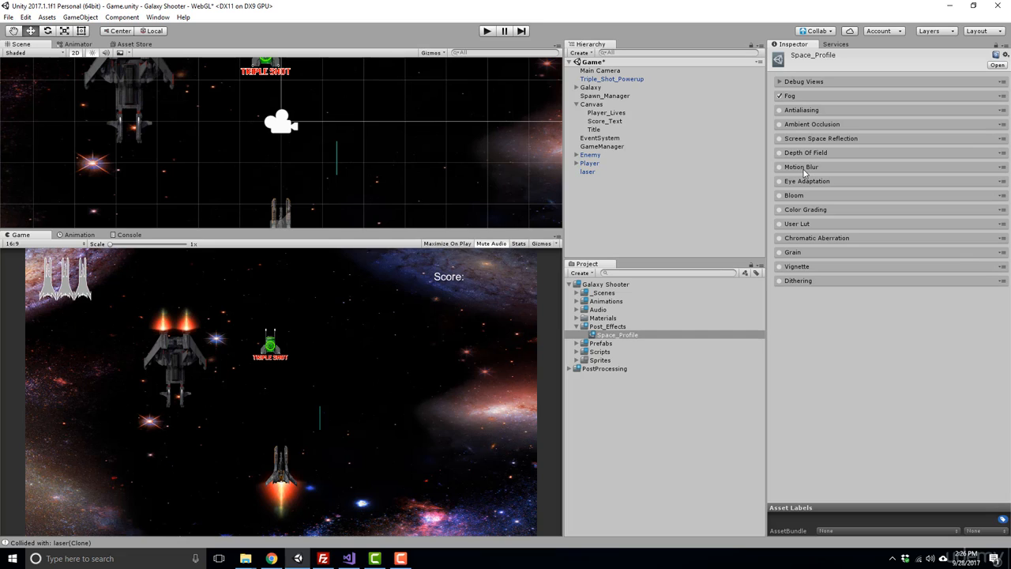
Enable Bloom in Space_Profile and set its intensity to 5.41
left_click(806, 197)
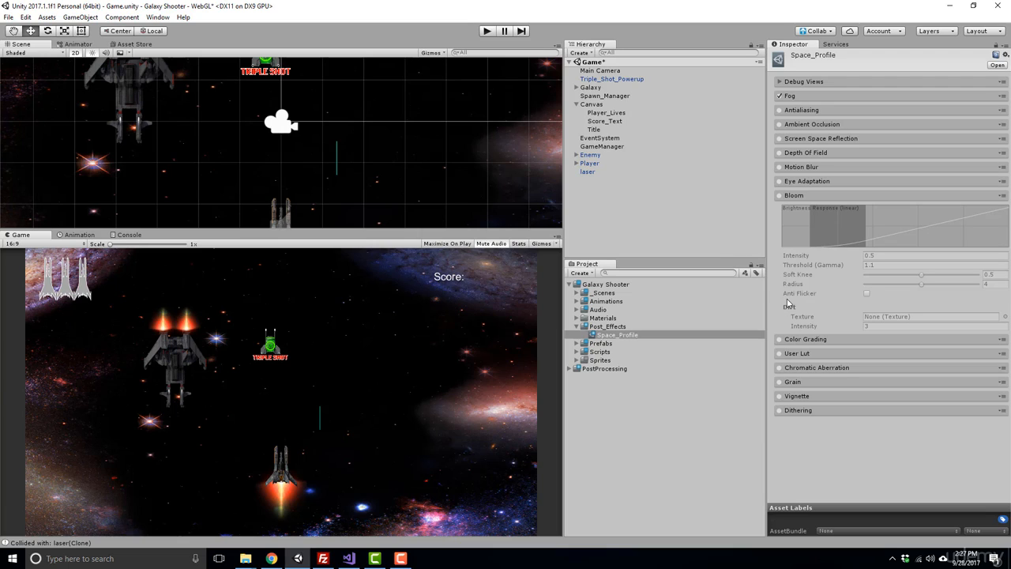
left_click(780, 196)
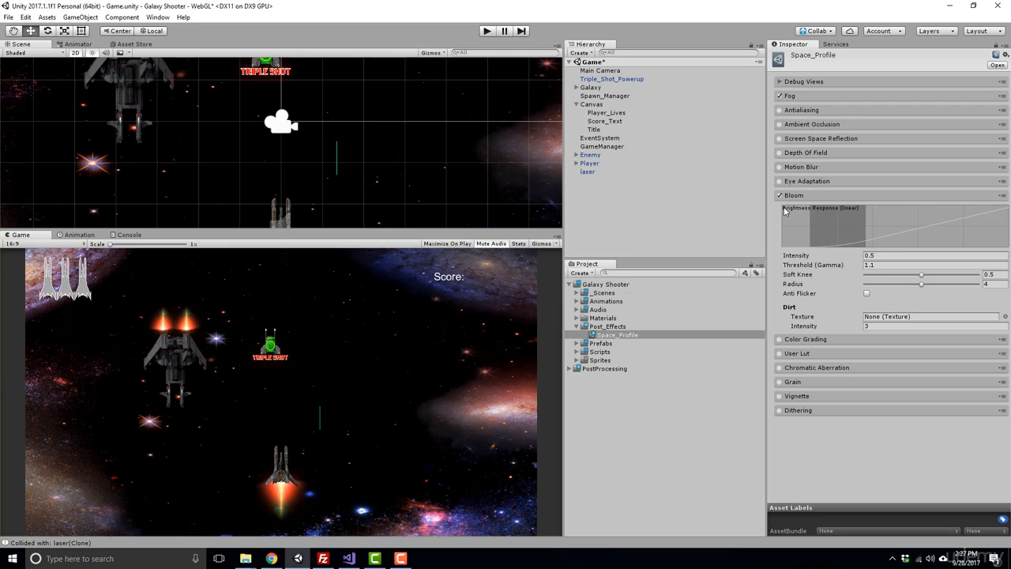
mouse_move(803, 257)
left_mouse_down()
mouse_move(870, 267)
mouse_move(851, 253)
mouse_move(958, 255)
mouse_move(747, 271)
mouse_move(793, 269)
left_mouse_up()
left_click(840, 256)
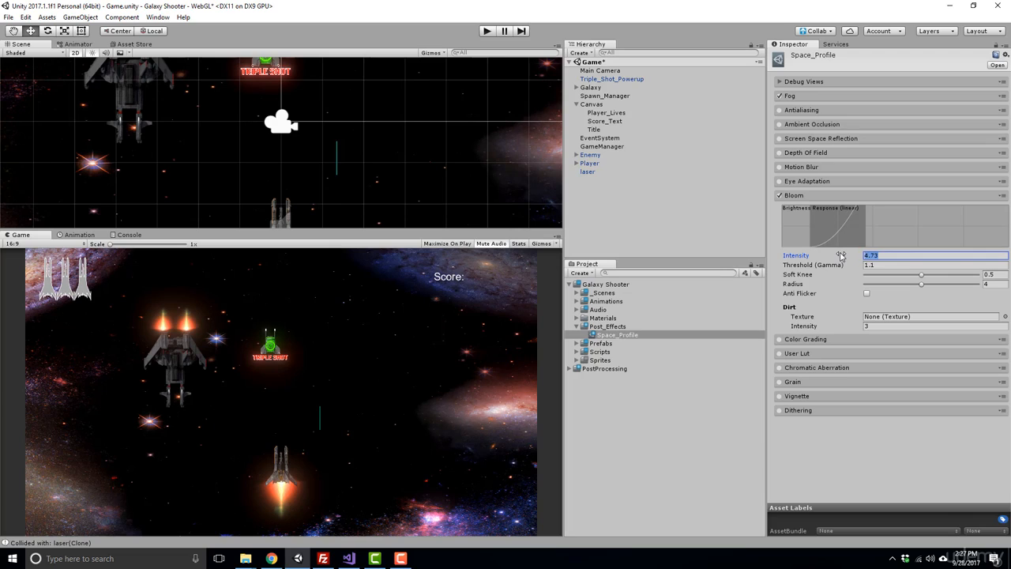
type("5.41")
Lower Bloom's Threshold (Gamma) to 0 to test the glow, and set it to 1
left_click(869, 266)
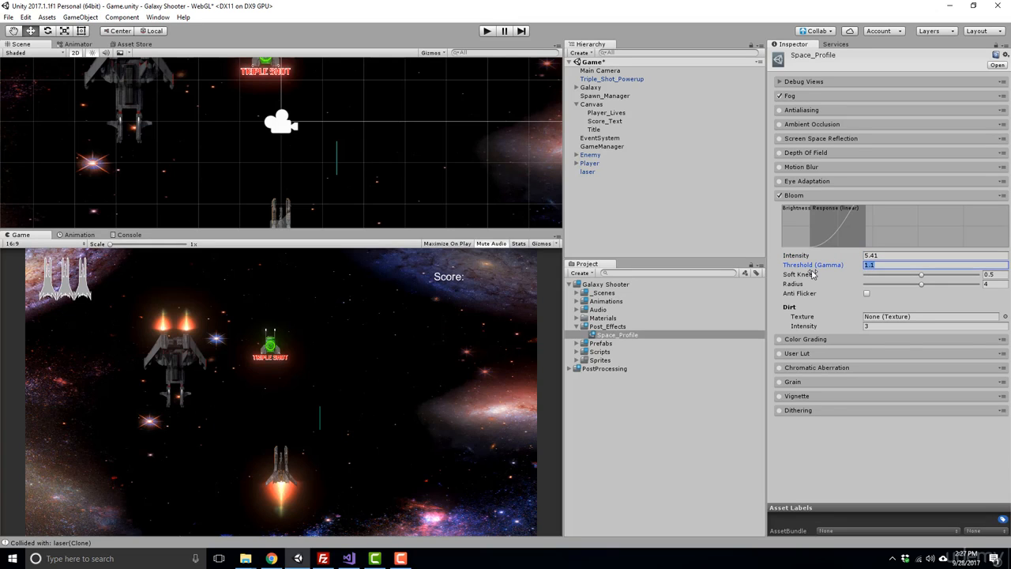
mouse_move(796, 266)
left_mouse_down()
mouse_move(739, 268)
mouse_move(807, 273)
mouse_move(834, 260)
mouse_move(797, 267)
left_mouse_up()
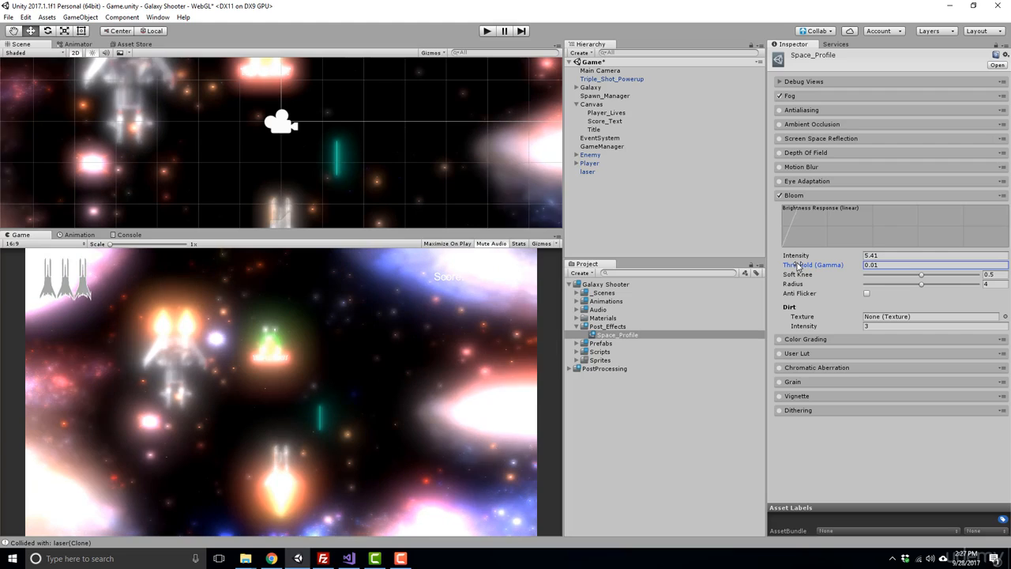
left_click(875, 267)
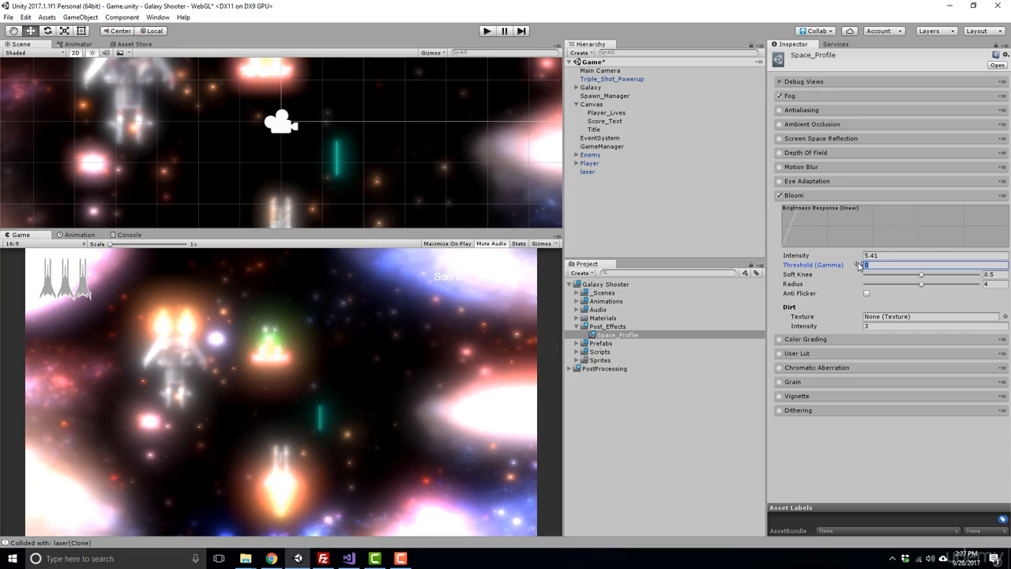
type("1")
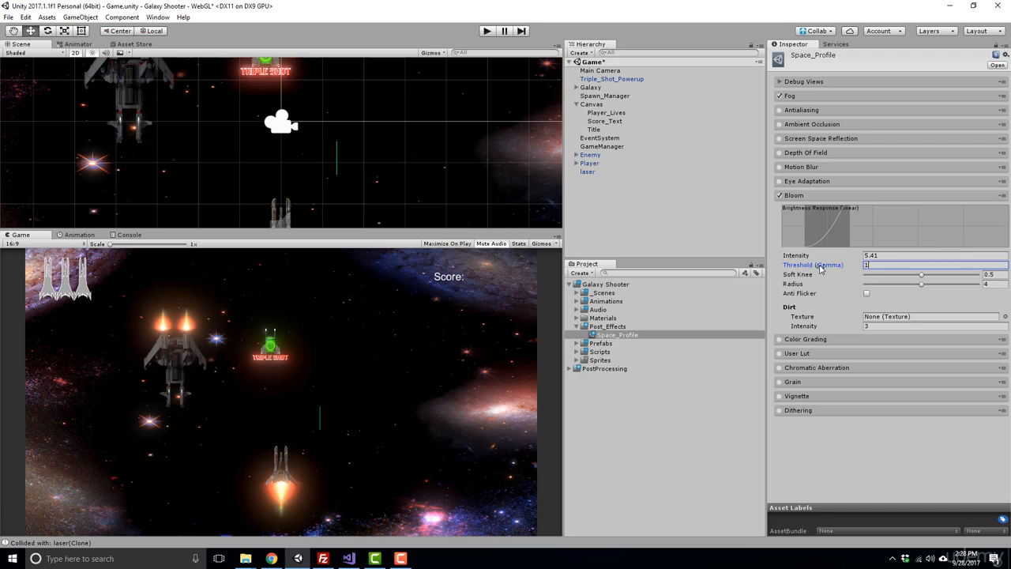
Try a Bloom threshold of about 0.78 and restore it to 1
left_click_drag(820, 266, 814, 265)
left_click_drag(815, 270, 820, 269)
left_click(892, 266)
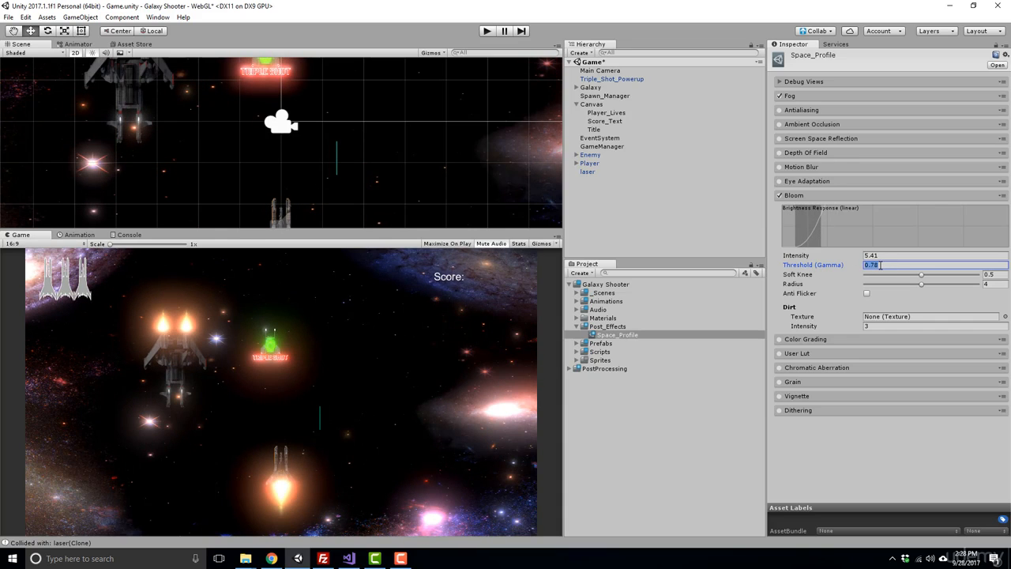
type("1")
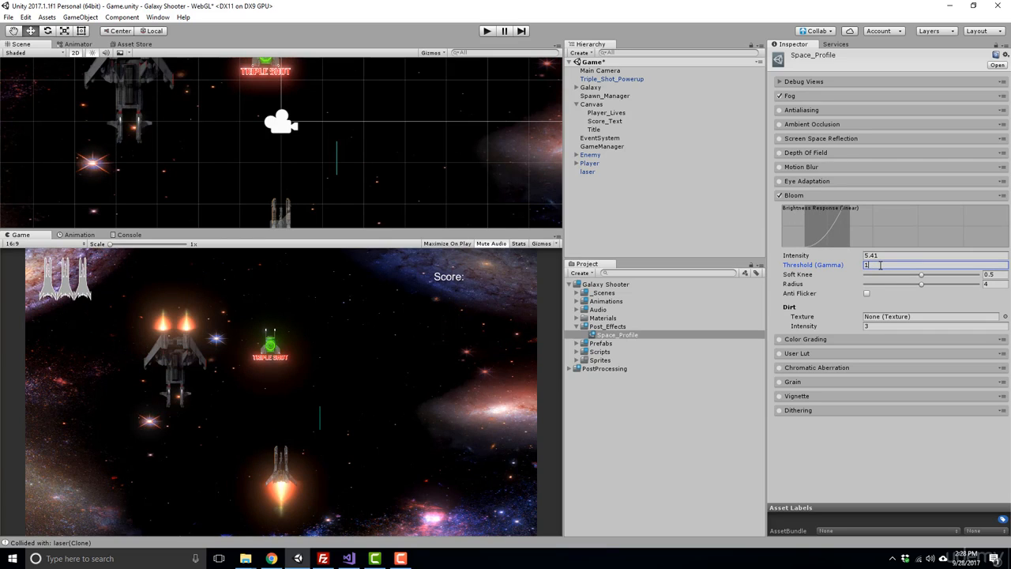
Collapse the Bloom settings, enable Color Grading in Space_Profile and look through its settings
left_click(796, 197)
left_click(802, 211)
left_click(780, 211)
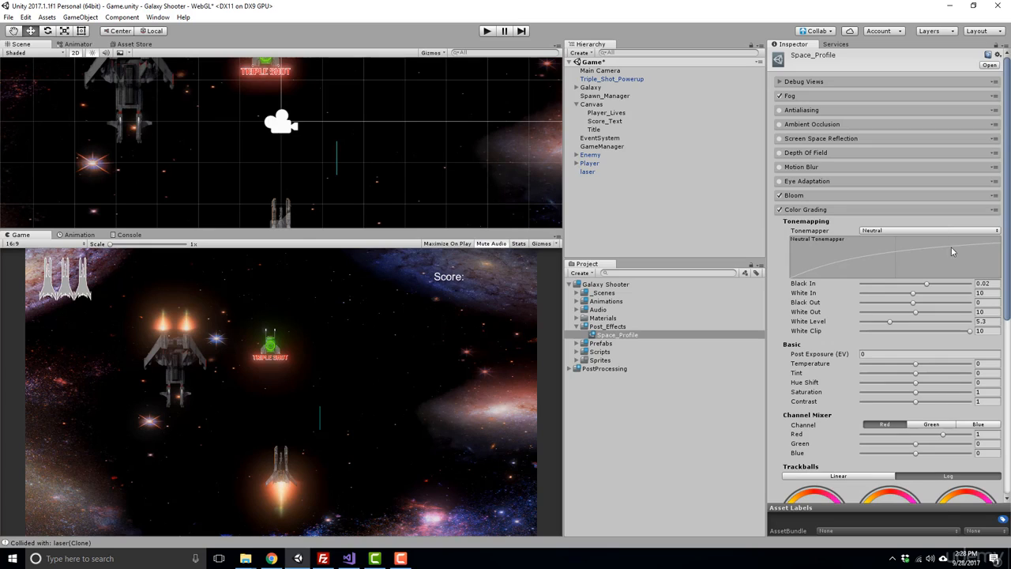
scroll(952, 246, "down", 6)
scroll(920, 254, "up", 5)
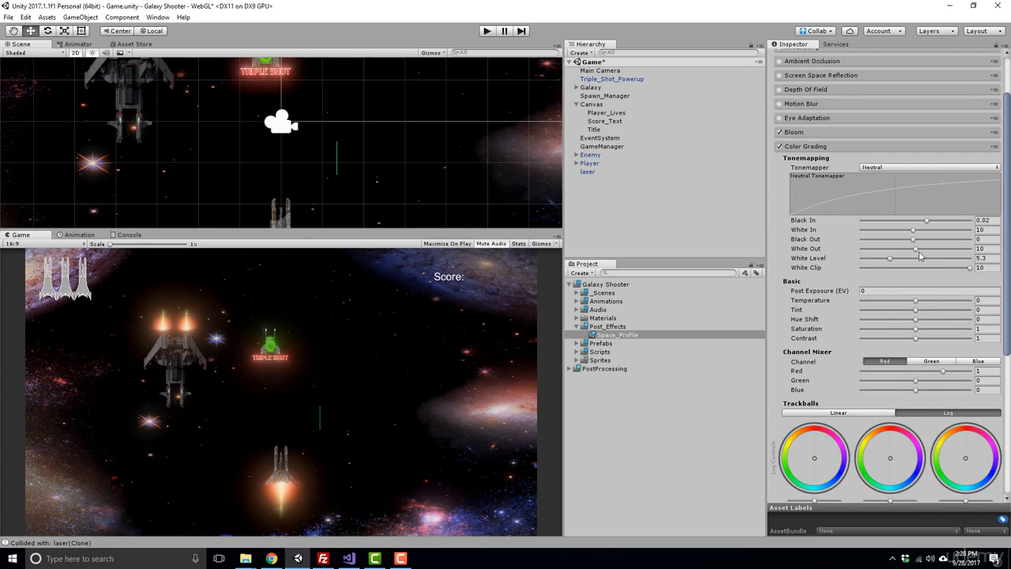
Set the Color Grading tonemapper to None, and try a Temperature of 15.5 before restoring it to 0
left_click(877, 168)
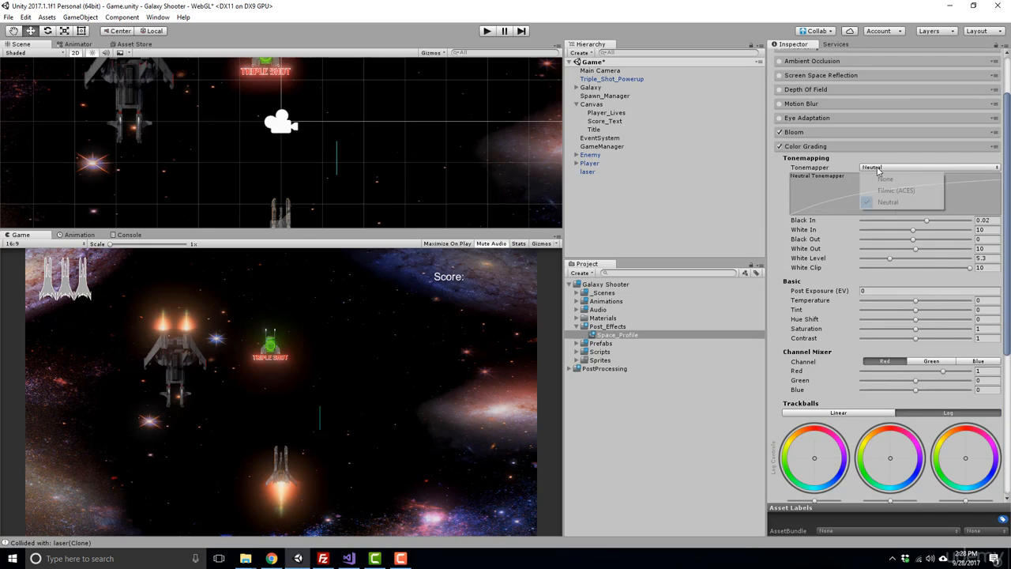
left_click(886, 180)
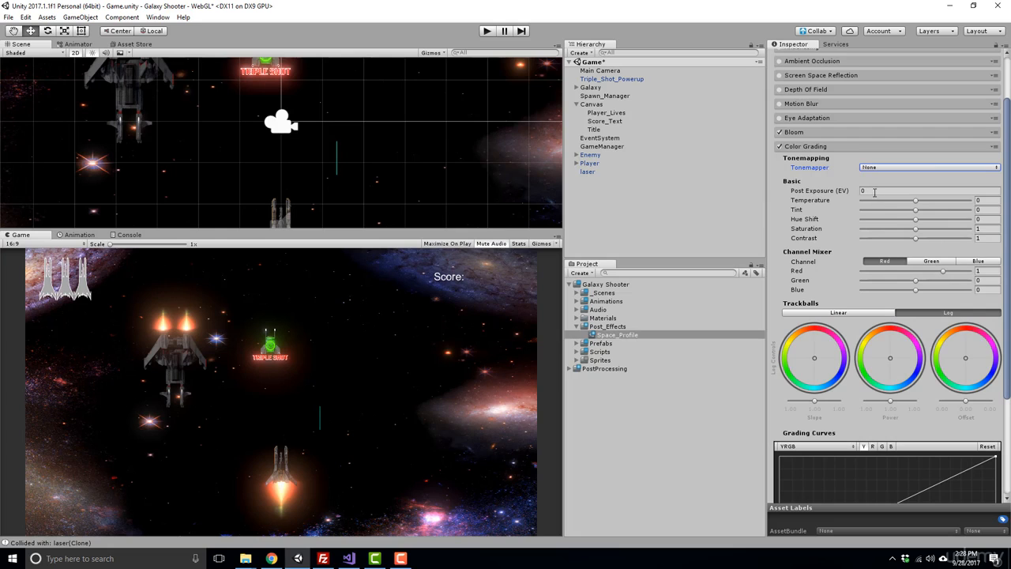
left_click(915, 204)
mouse_move(915, 204)
left_mouse_down()
mouse_move(881, 204)
mouse_move(939, 215)
mouse_move(901, 213)
mouse_move(922, 214)
mouse_move(925, 202)
left_mouse_up()
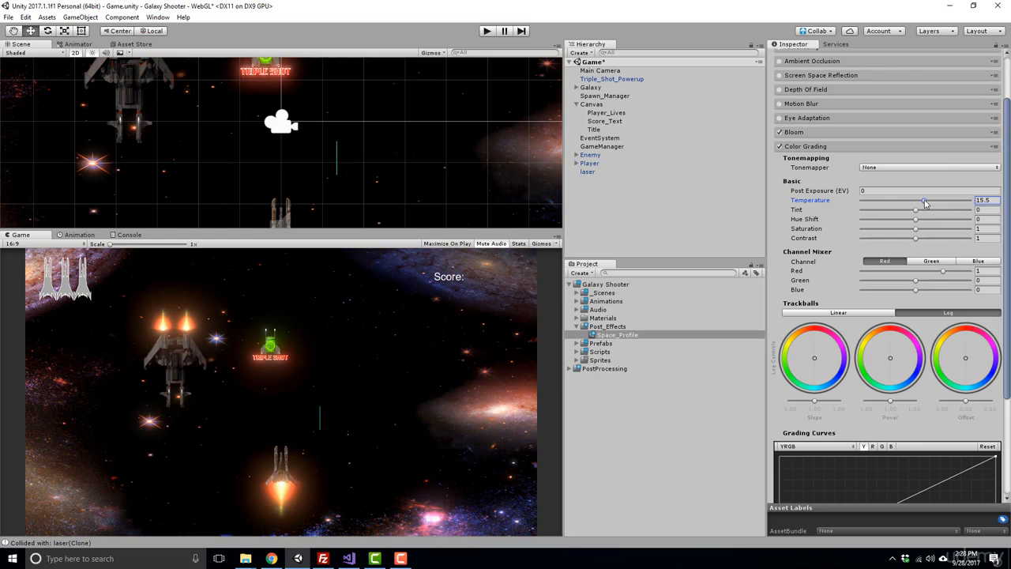
left_click(981, 203)
type("0")
Set the Color Grading Post Exposure (EV) to 1.42
left_click(878, 191)
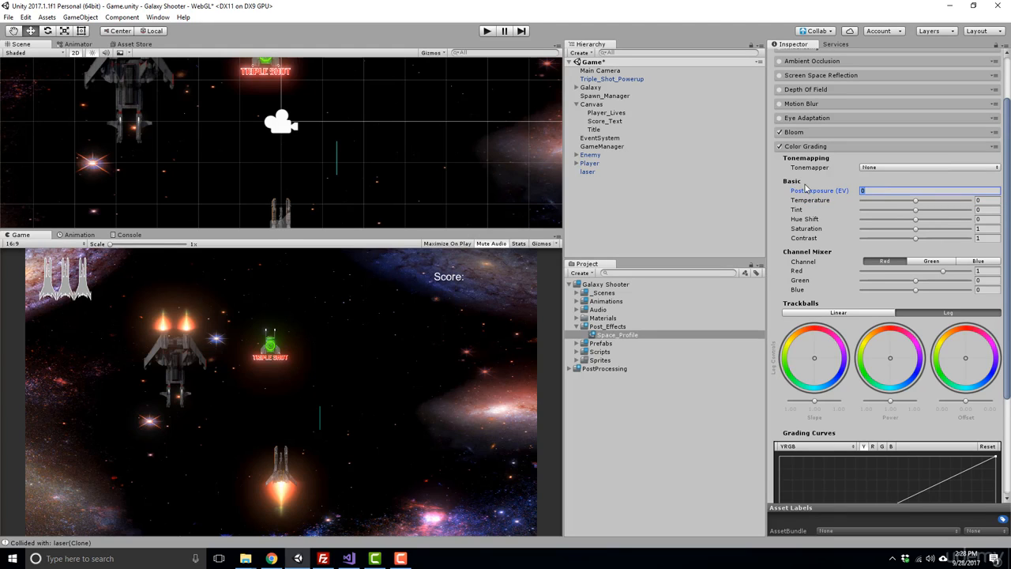
type("1.37")
left_click_drag(822, 199, 843, 202)
left_click(872, 192)
type("1.")
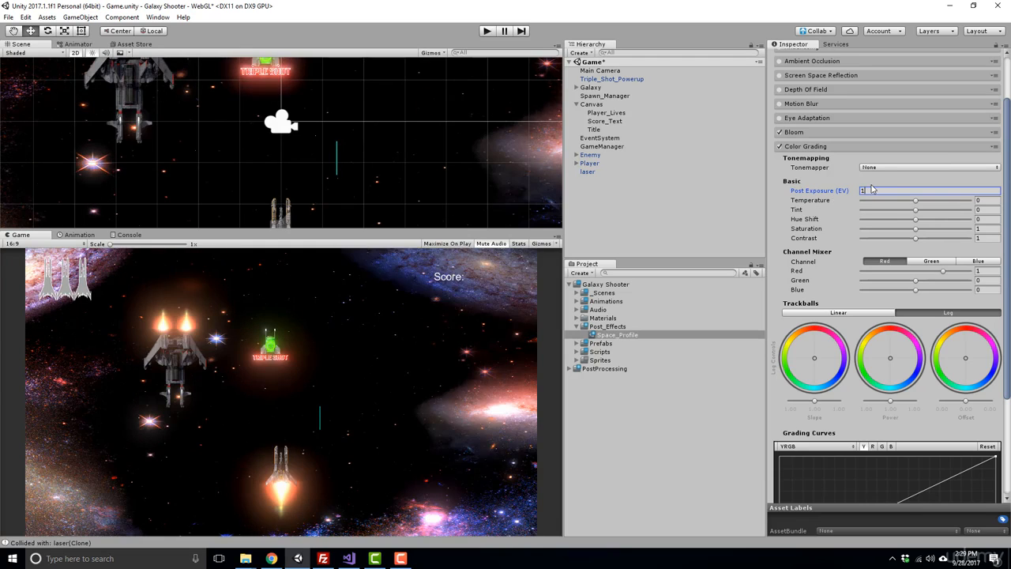
type("4")
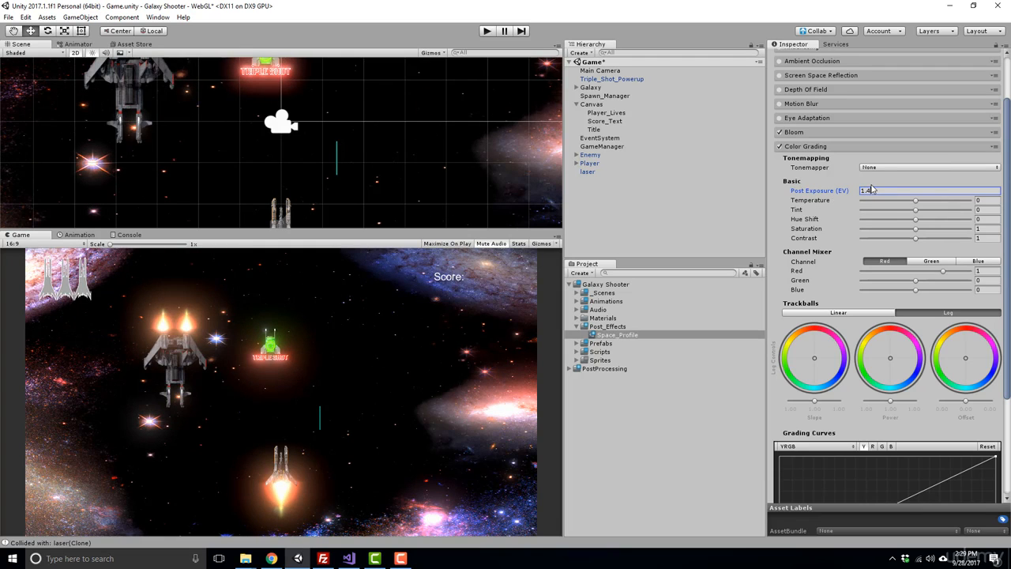
type("2")
Try Color Grading temperatures of -26.2 and -5, and set the Temperature to -22.5
left_click(915, 203)
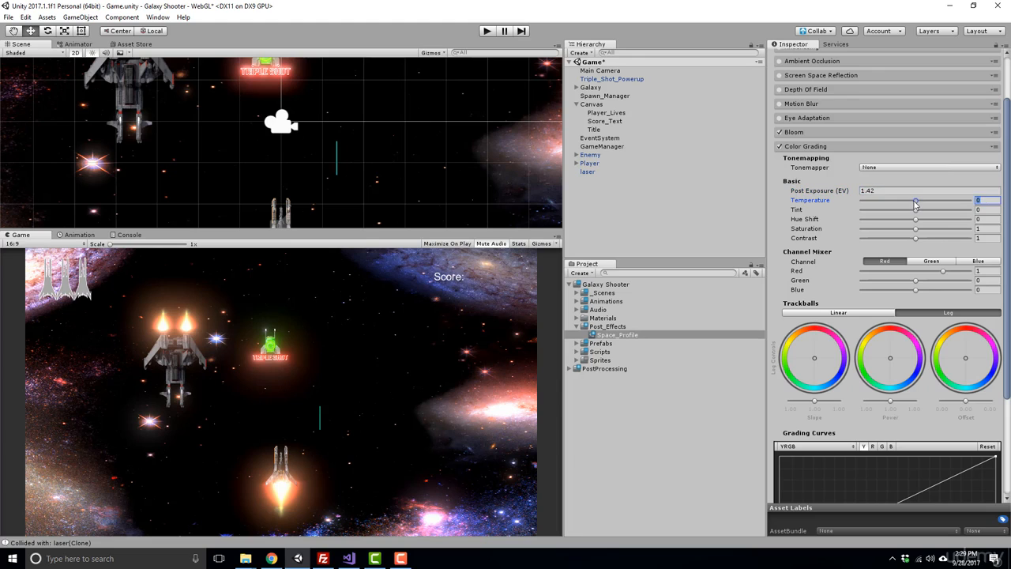
left_click_drag(915, 204, 901, 203)
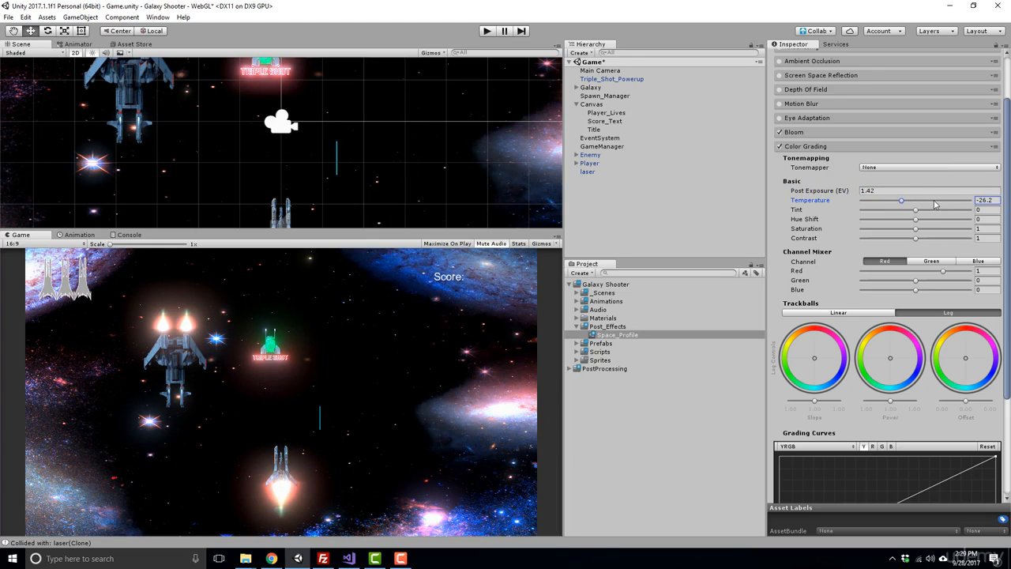
left_click(990, 203)
type("-5")
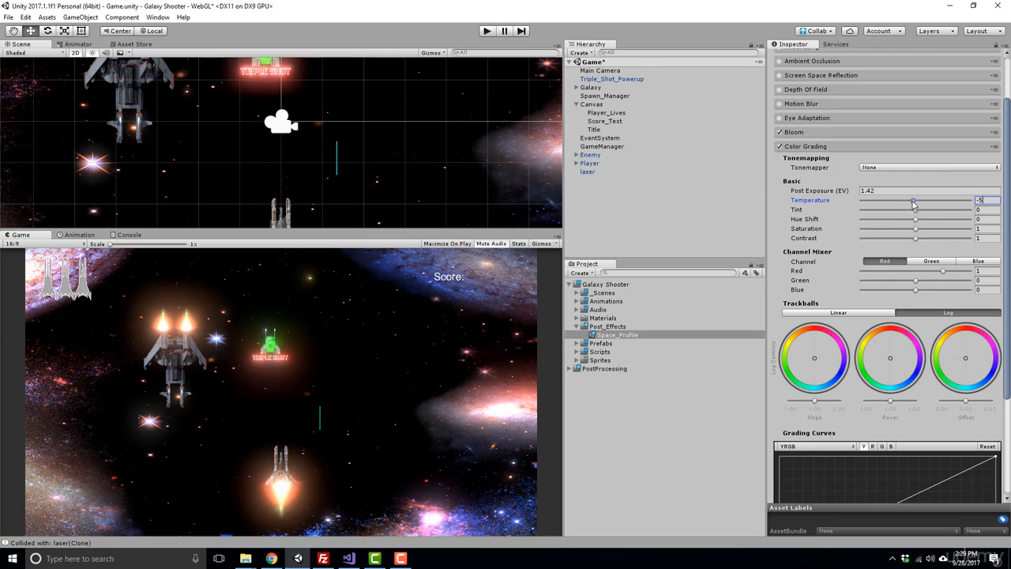
left_click_drag(914, 203, 905, 204)
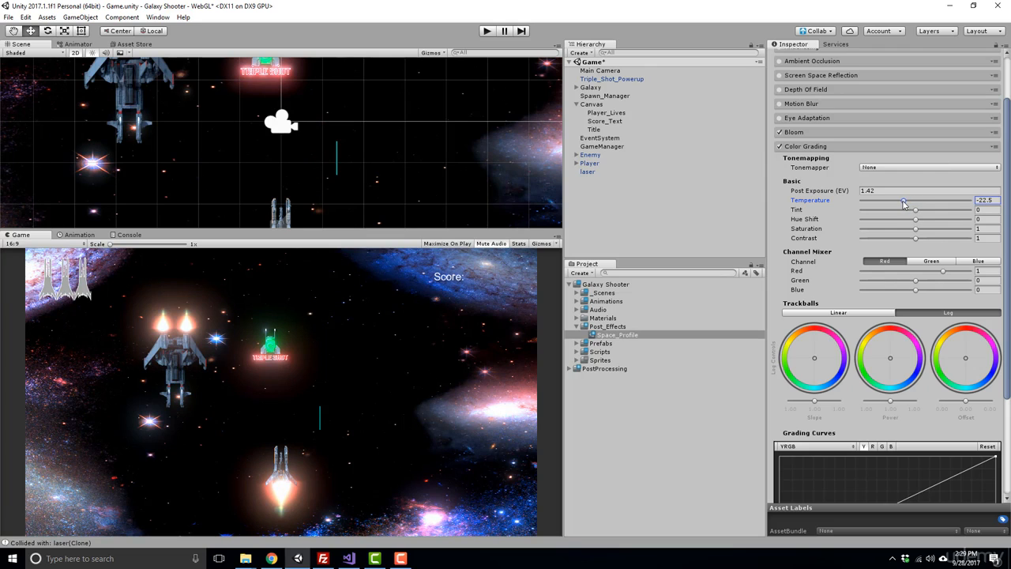
left_click(992, 200)
type("-")
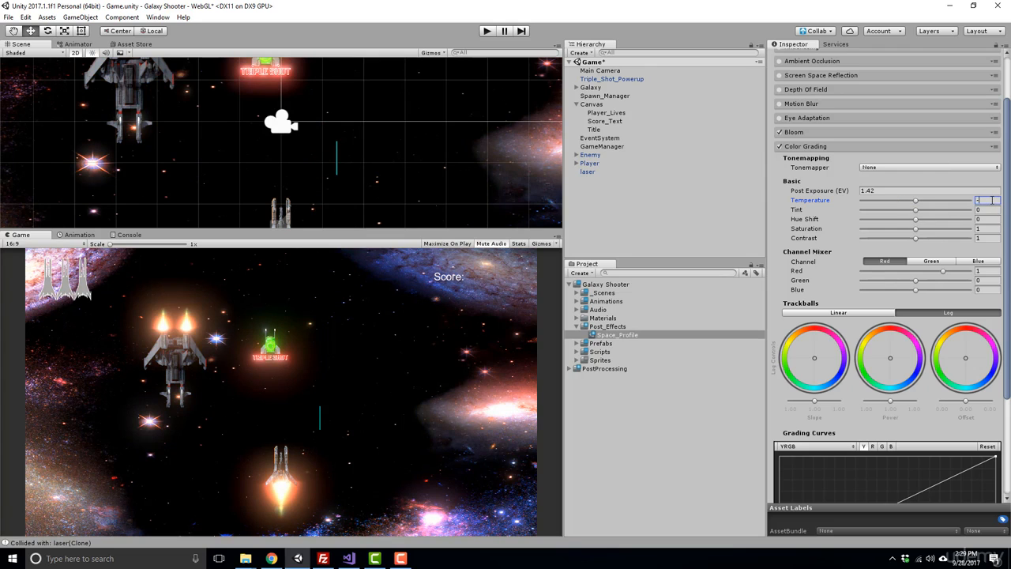
type("22.5")
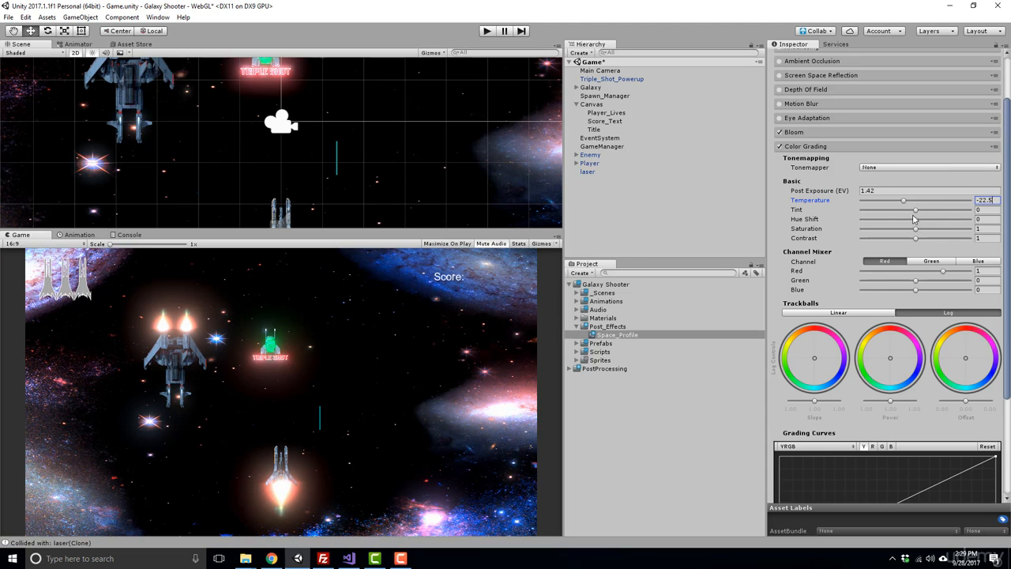
Try a Hue Shift of -21 in Color Grading and set it to -1
mouse_move(916, 220)
left_mouse_down()
mouse_move(903, 227)
mouse_move(914, 230)
mouse_move(888, 227)
mouse_move(913, 229)
left_mouse_up()
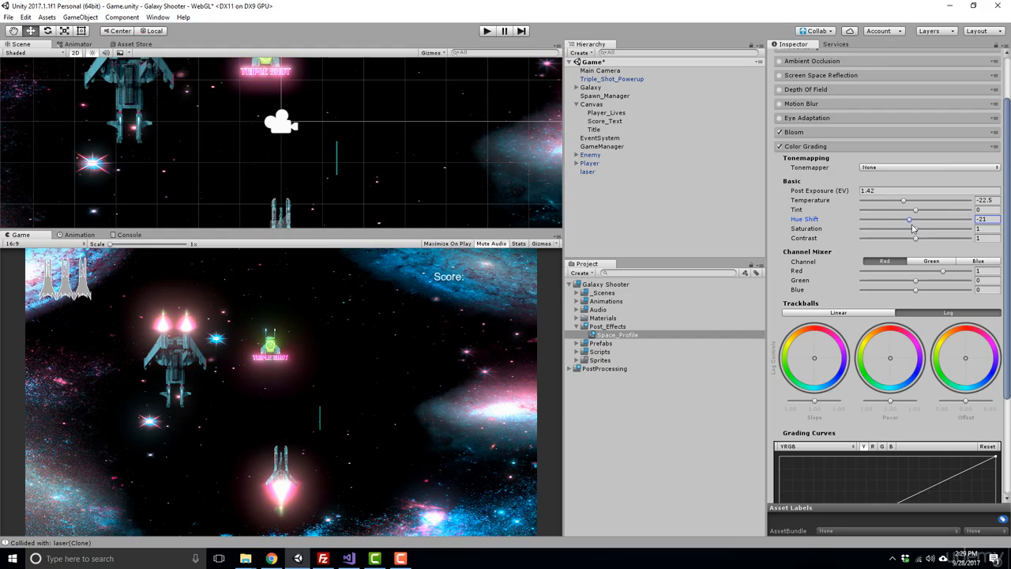
left_click(986, 219)
type("0")
type("1")
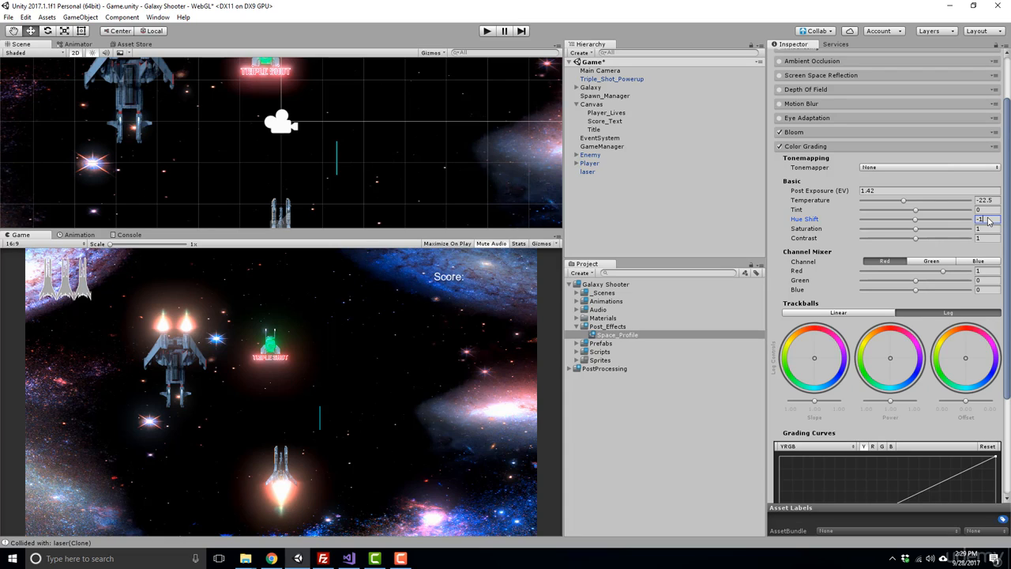
Try a Color Grading Saturation of 0.815 and set it to 1.13
left_click(978, 229)
mouse_move(916, 229)
left_mouse_down()
mouse_move(929, 230)
mouse_move(830, 232)
mouse_move(905, 229)
left_mouse_up()
left_click(994, 229)
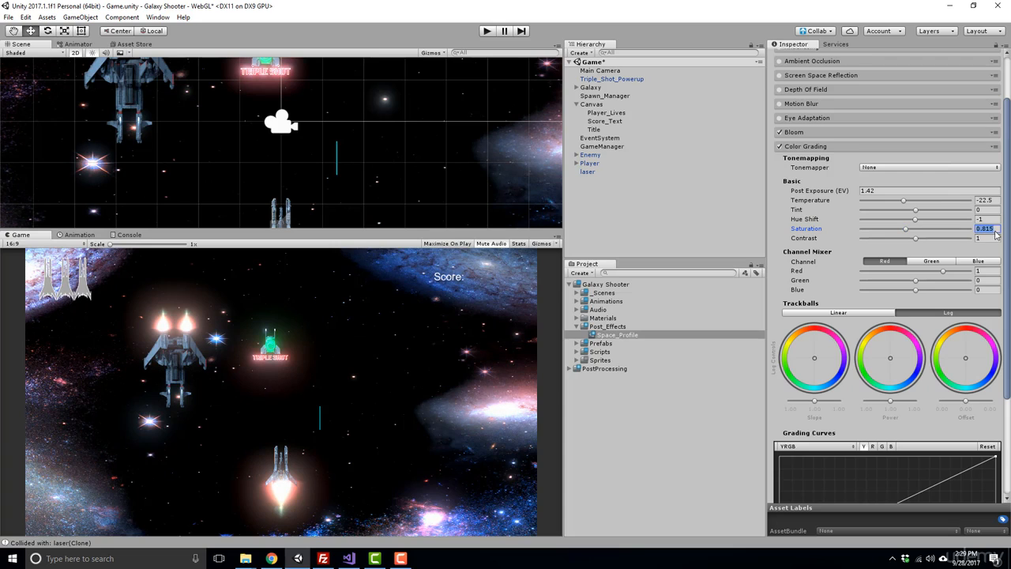
type("1")
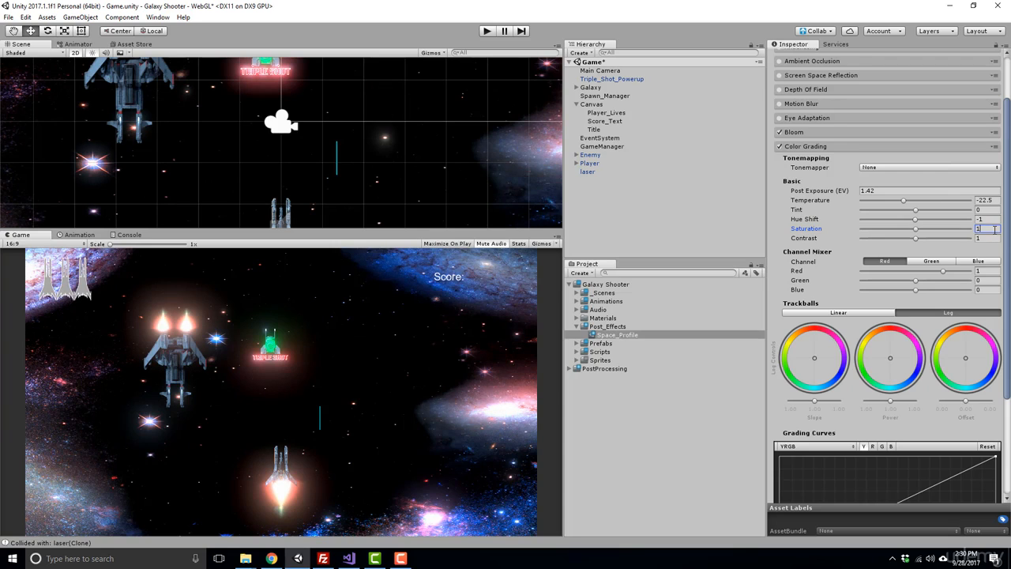
type(".13")
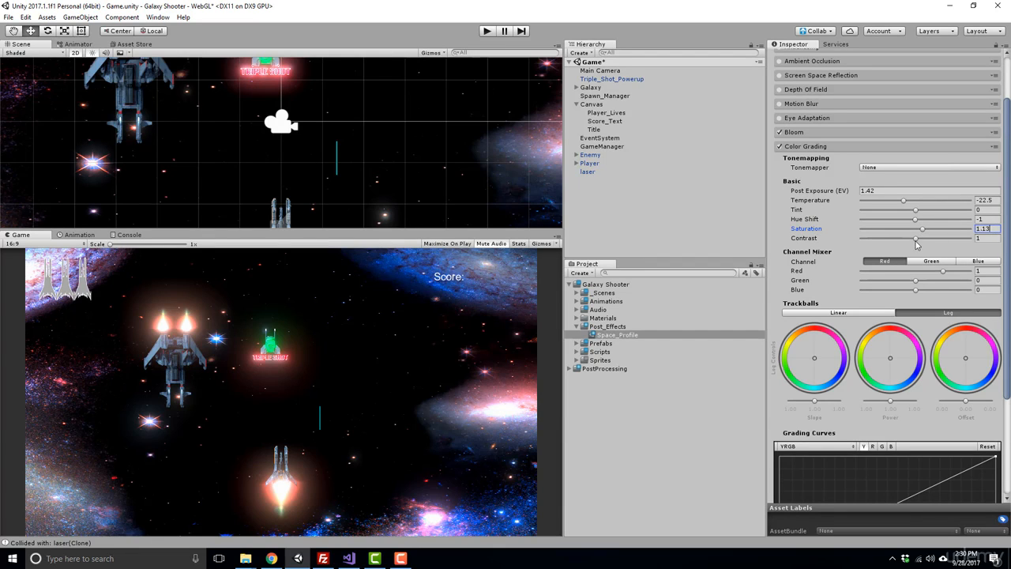
Lower the Color Grading Contrast to 0.75
mouse_move(916, 240)
left_mouse_down()
mouse_move(859, 242)
mouse_move(899, 247)
left_mouse_up()
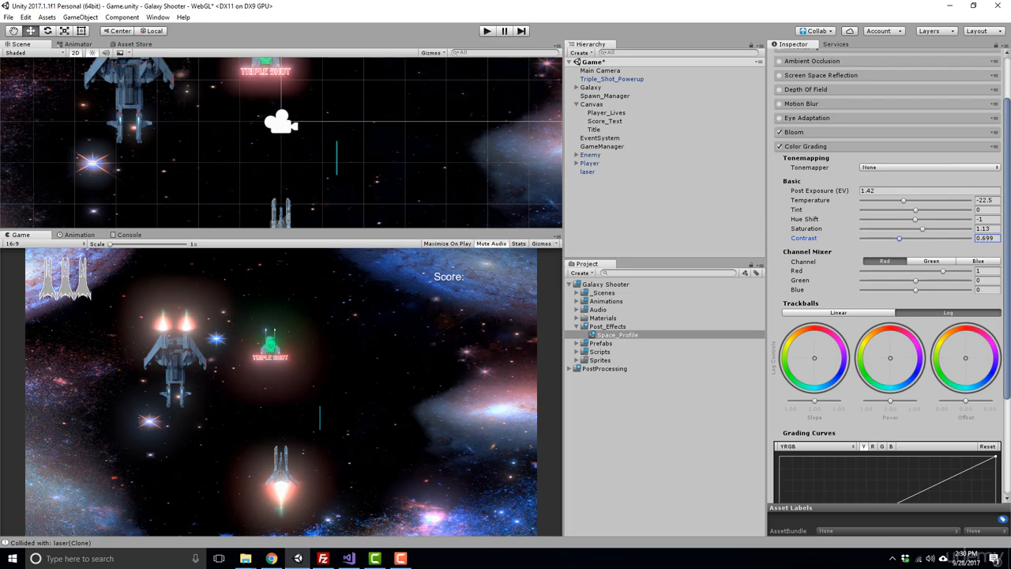
left_click(992, 241)
type("0.75")
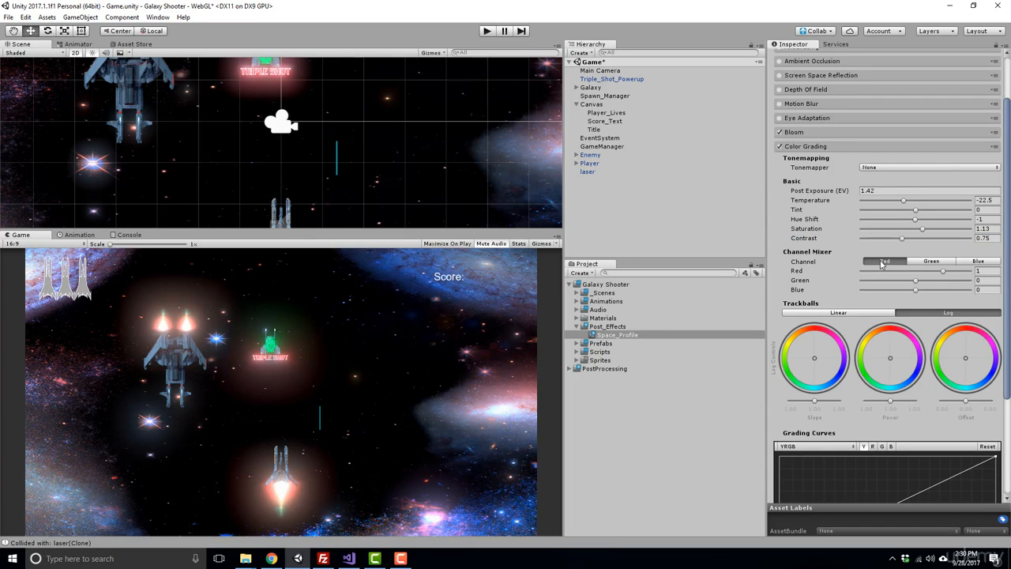
Try a higher Red value for the red channel in the Channel Mixer and restore it to 1
mouse_move(943, 273)
left_mouse_down()
mouse_move(921, 272)
mouse_move(961, 275)
mouse_move(915, 279)
mouse_move(953, 271)
left_mouse_up()
left_click(997, 270)
type("1")
key("BackSpace")
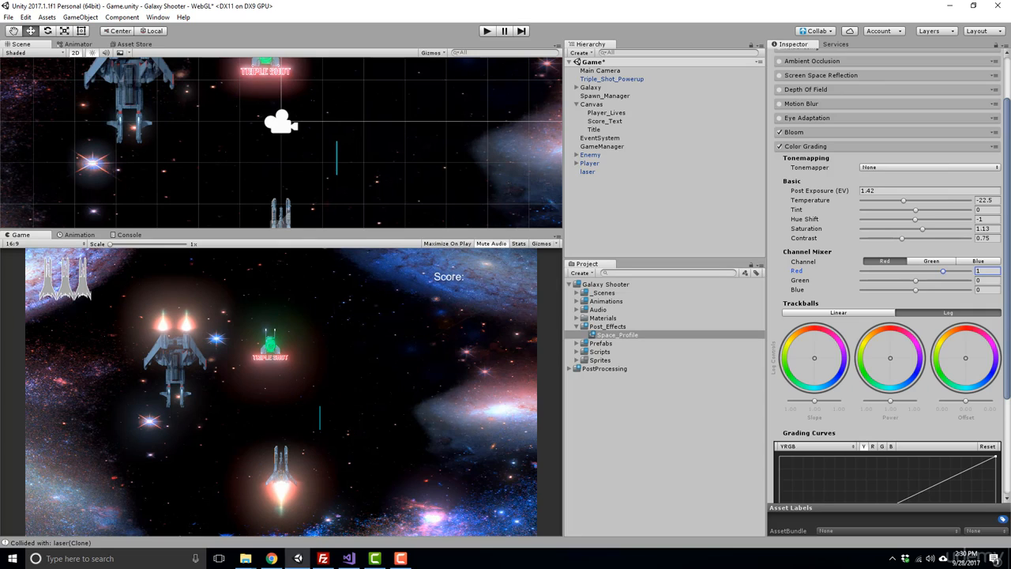
Look over the Color Grading trackballs and grading curves, and collapse the Color Grading settings
scroll(861, 345, "down", 2)
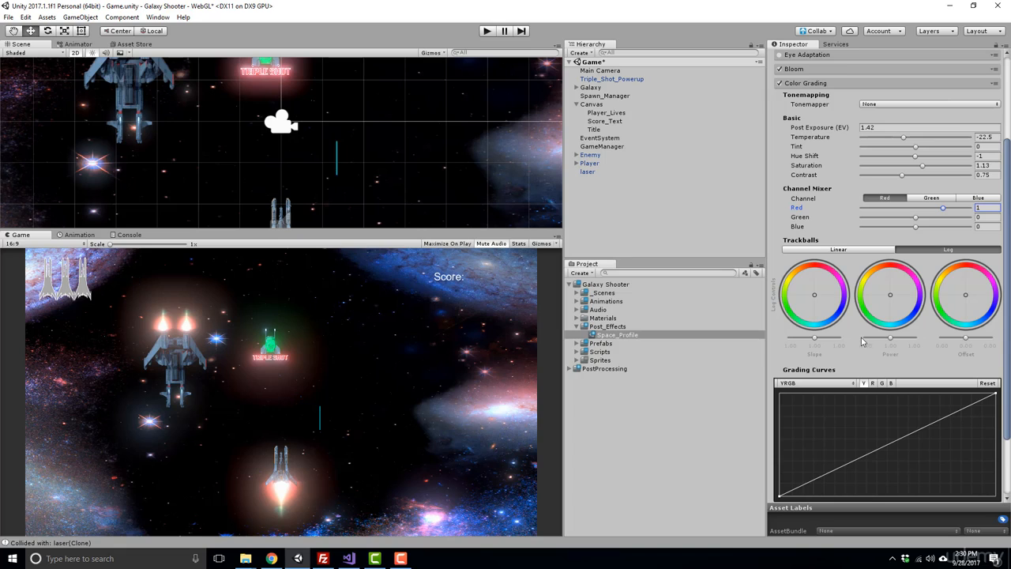
scroll(862, 344, "up", 3)
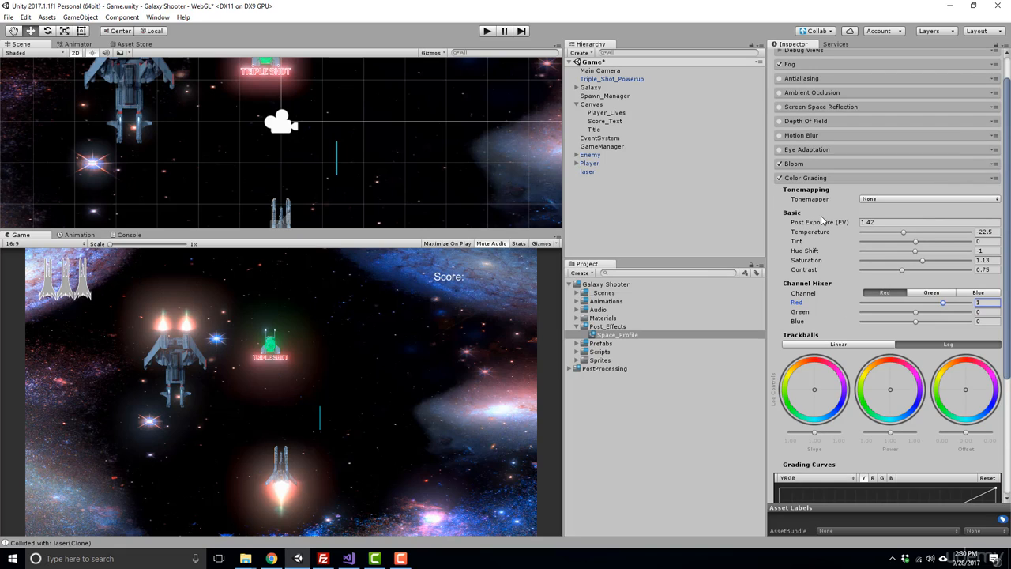
scroll(825, 222, "down", 4)
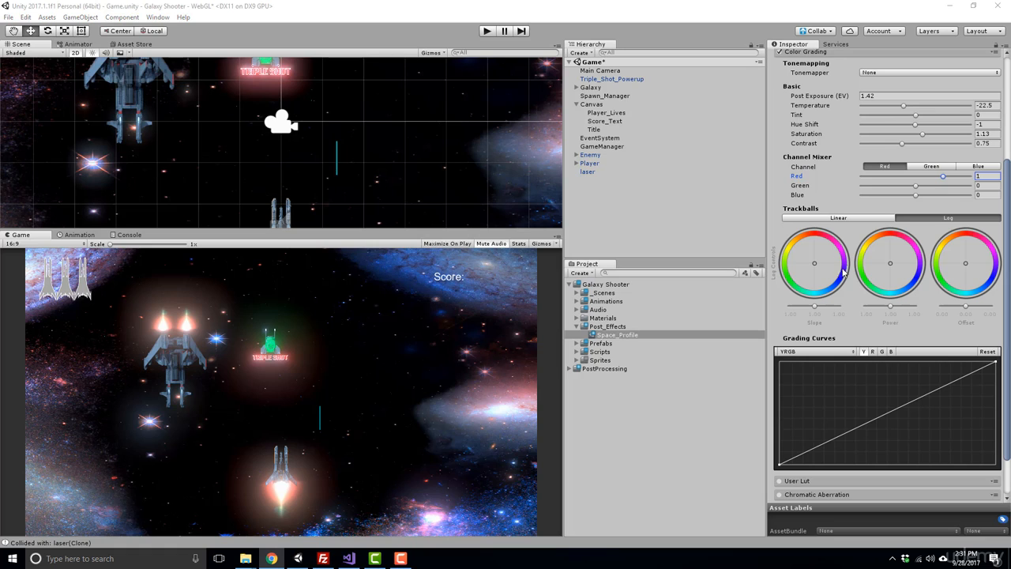
scroll(812, 183, "down", 2)
scroll(838, 217, "up", 5)
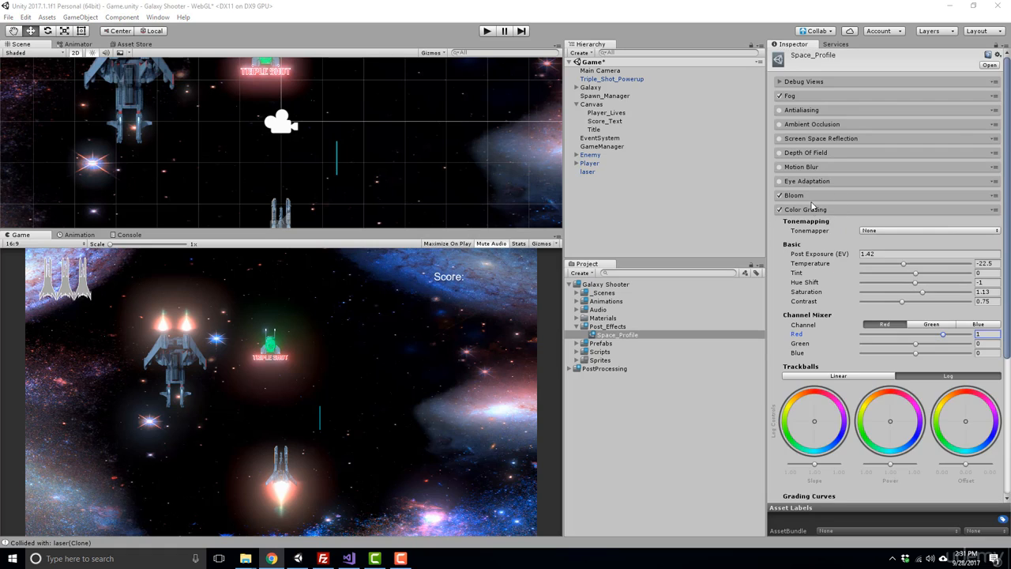
left_click(812, 209)
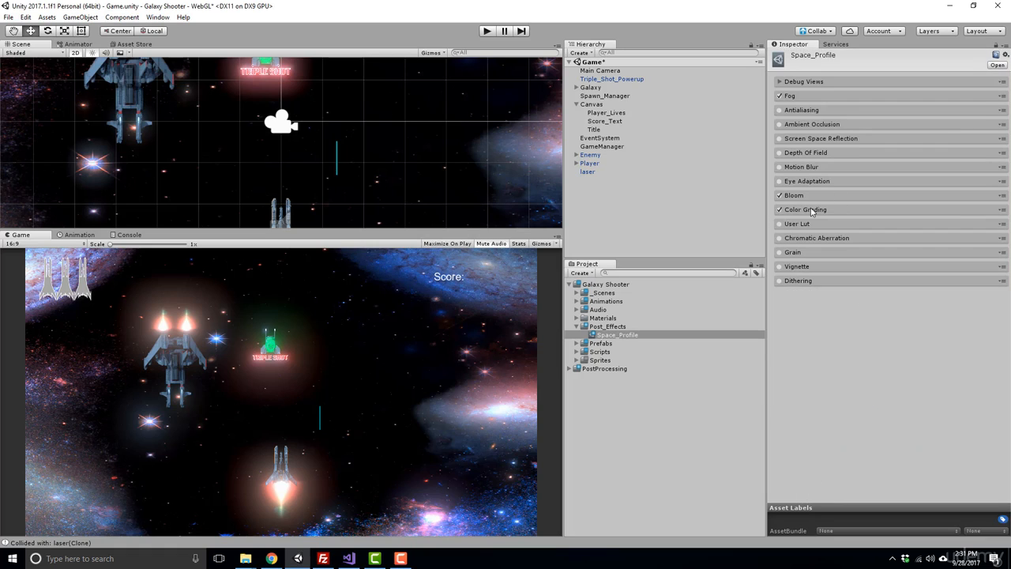
Enable Vignette in Space_Profile, try an intensity of 0 and set the intensity to 0.37
left_click(812, 268)
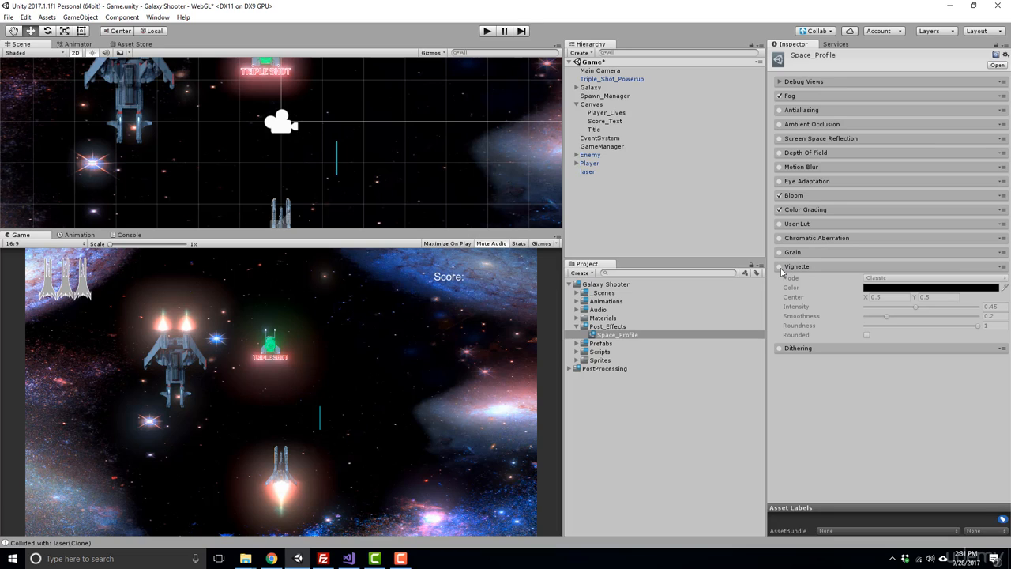
left_click(780, 267)
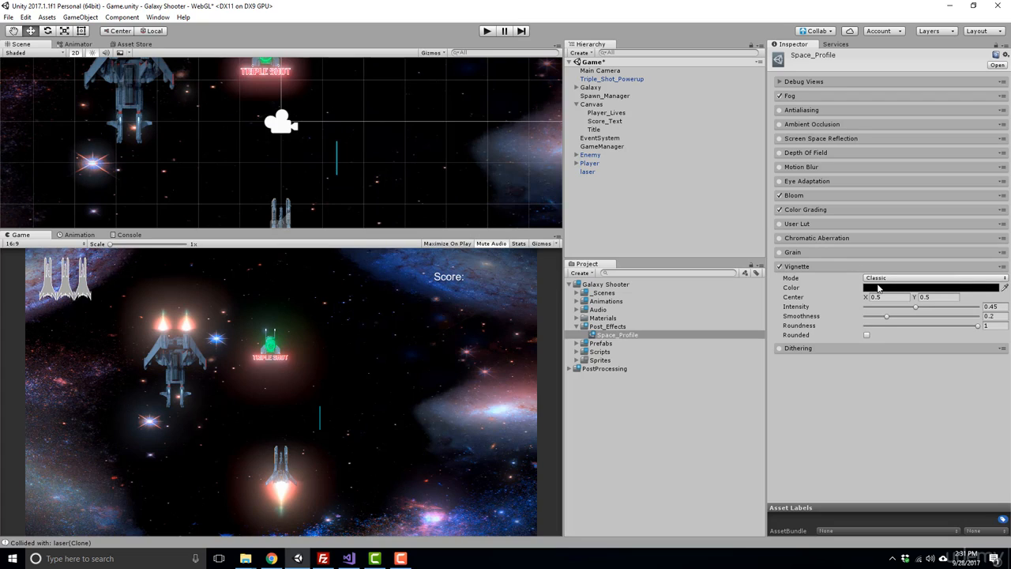
left_click(915, 309)
left_click_drag(916, 310, 862, 310)
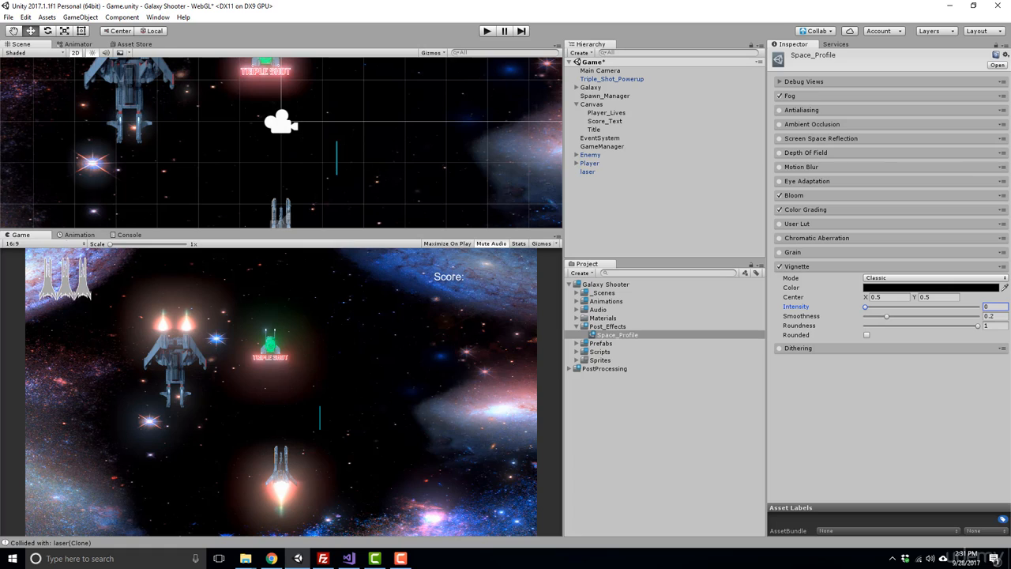
left_click(990, 307)
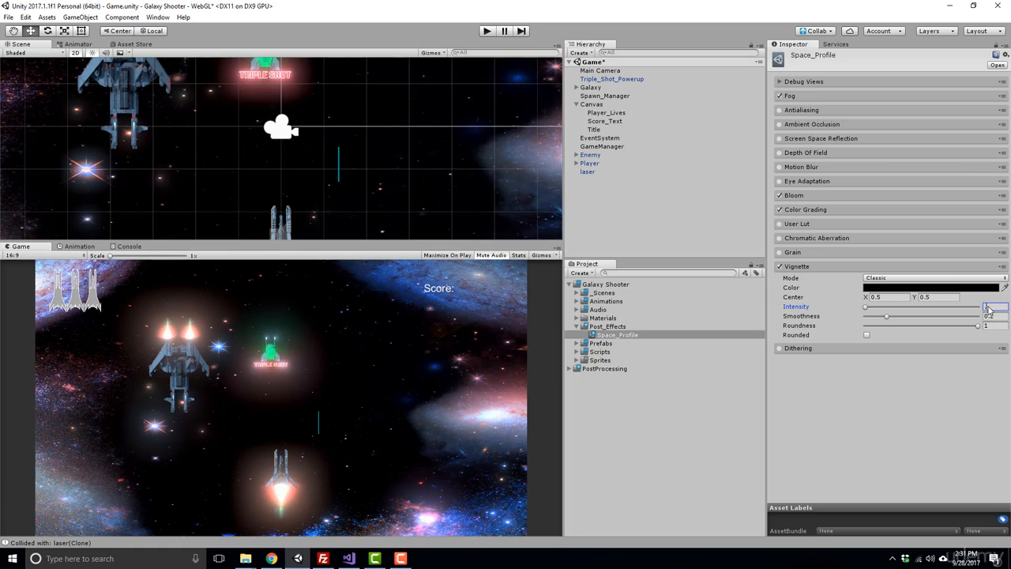
type("0.3")
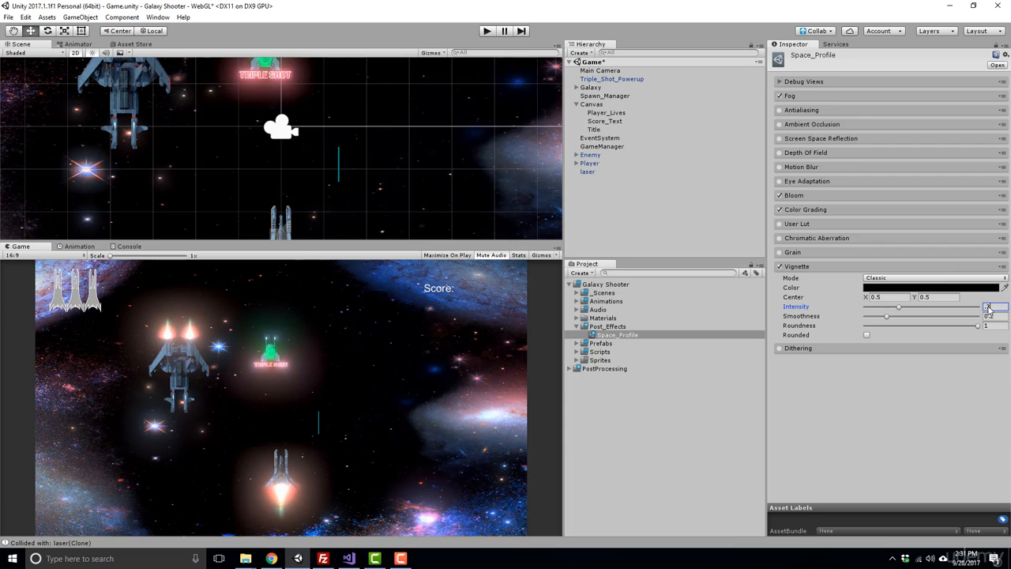
type("5")
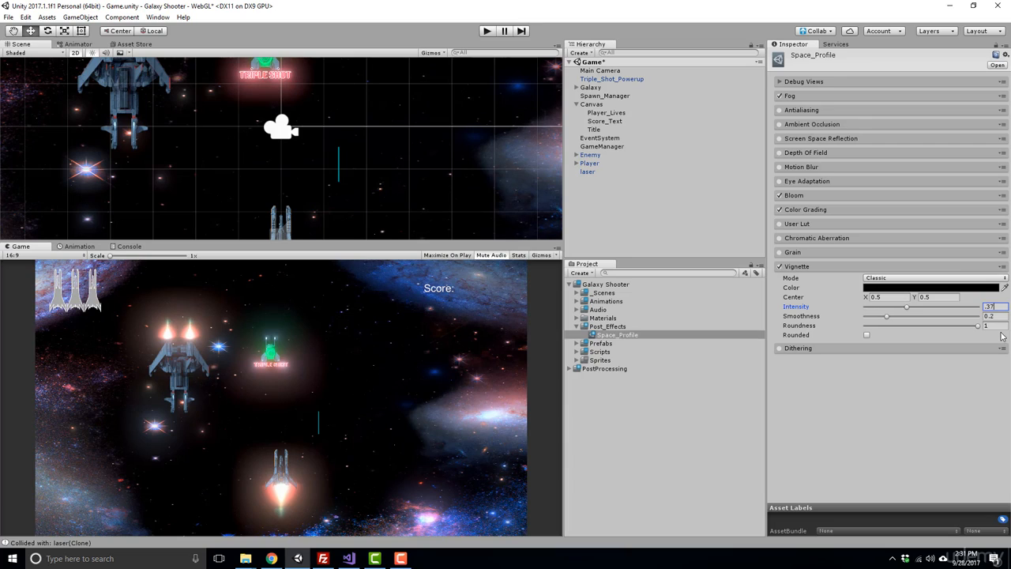
left_click(849, 398)
Enlarge the Game view, try a Vignette intensity of 0.449 and enter a lower intensity
left_click_drag(336, 242, 336, 199)
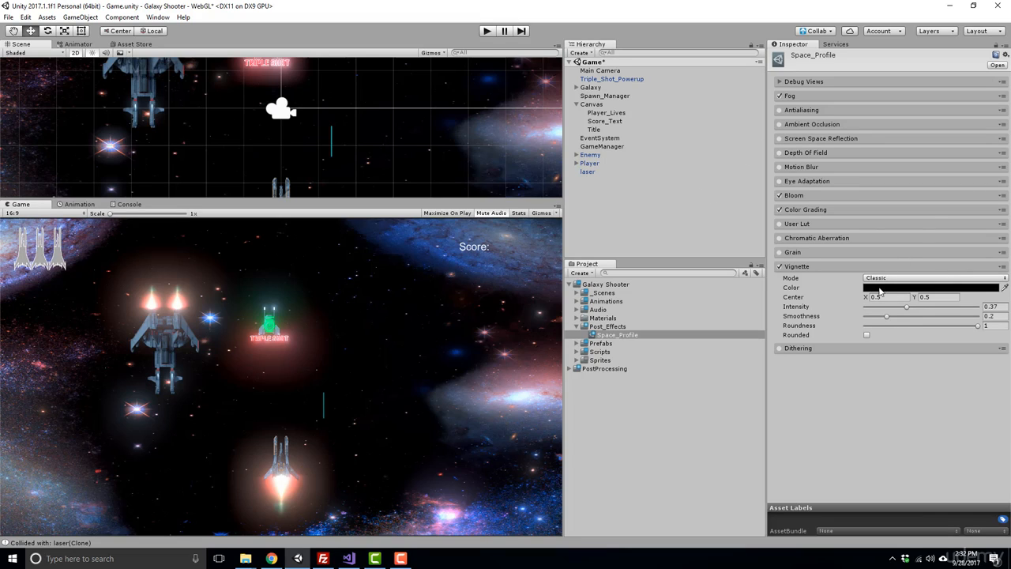
left_click(908, 307)
mouse_move(907, 308)
left_mouse_down()
mouse_move(930, 309)
mouse_move(916, 310)
left_mouse_up()
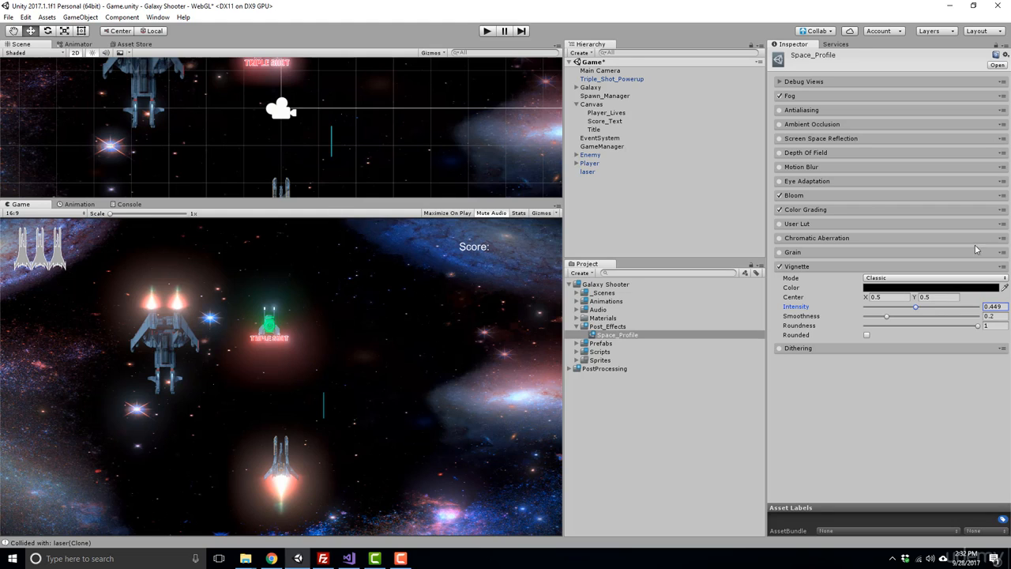
left_click(1001, 308)
type("0.0.378")
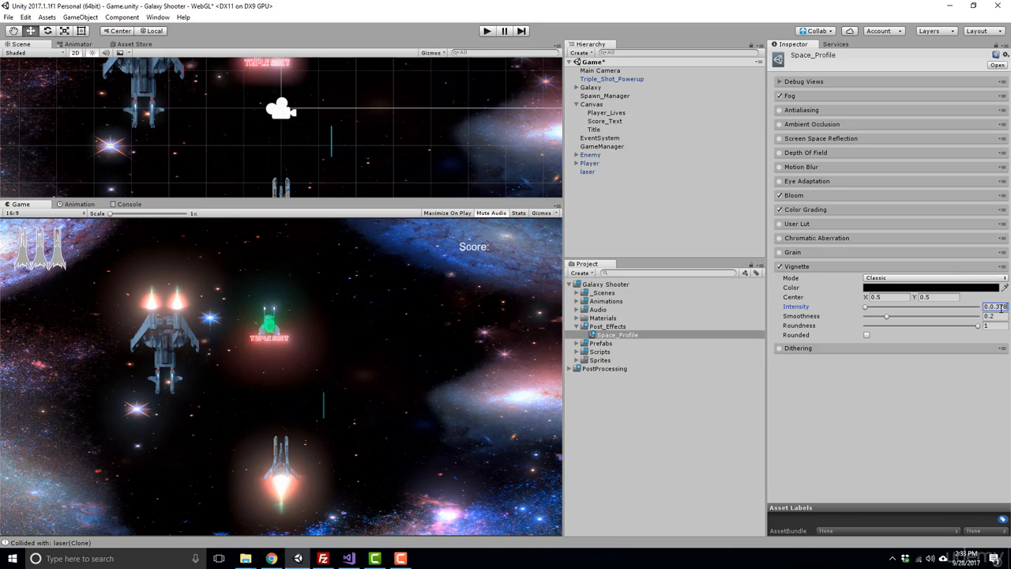
type("0")
Delete the preview objects laser, Player, Enemy and Triple_Shot_Powerup from the Game scene
left_click(592, 172)
left_click(594, 155, "shift")
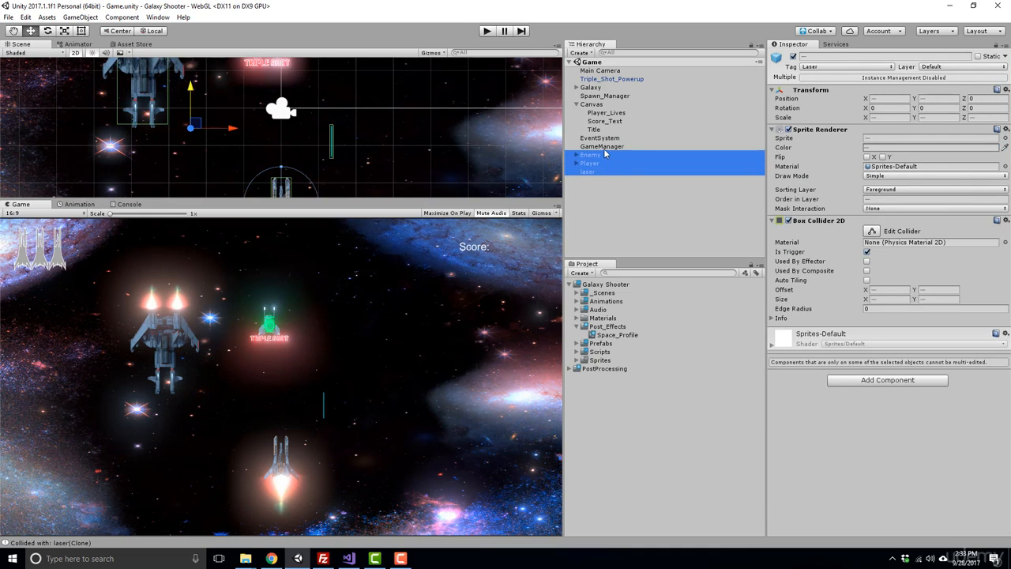
key("Delete")
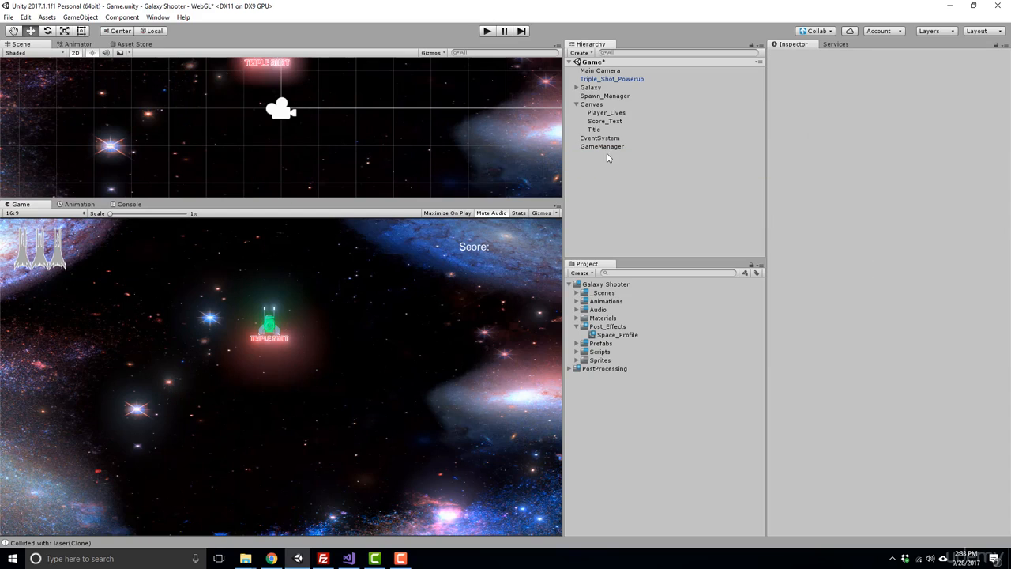
left_click(614, 79)
key("Delete")
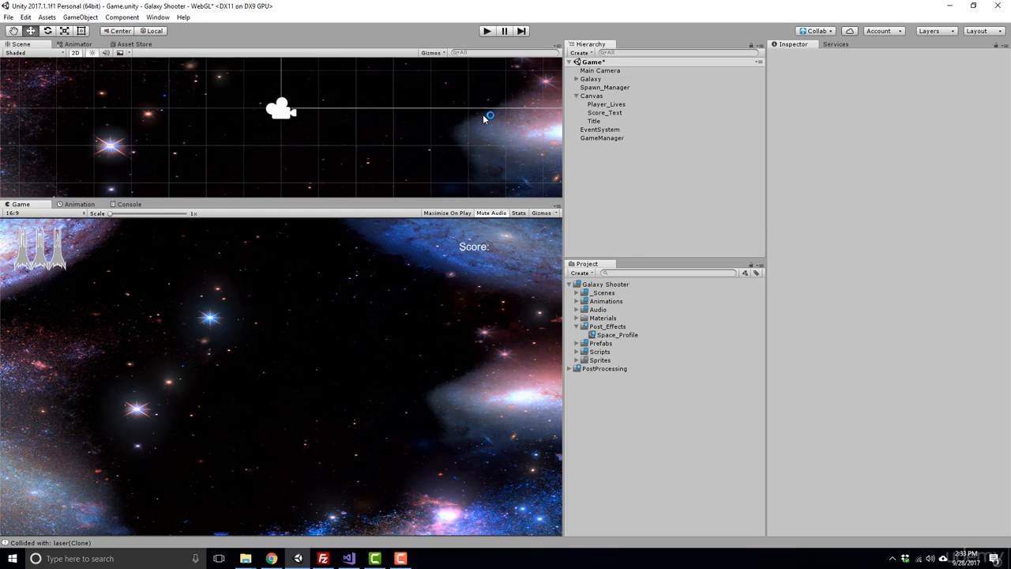
Run the game briefly, stop it, and enable the Image component of the Canvas's Title object
left_click(484, 31)
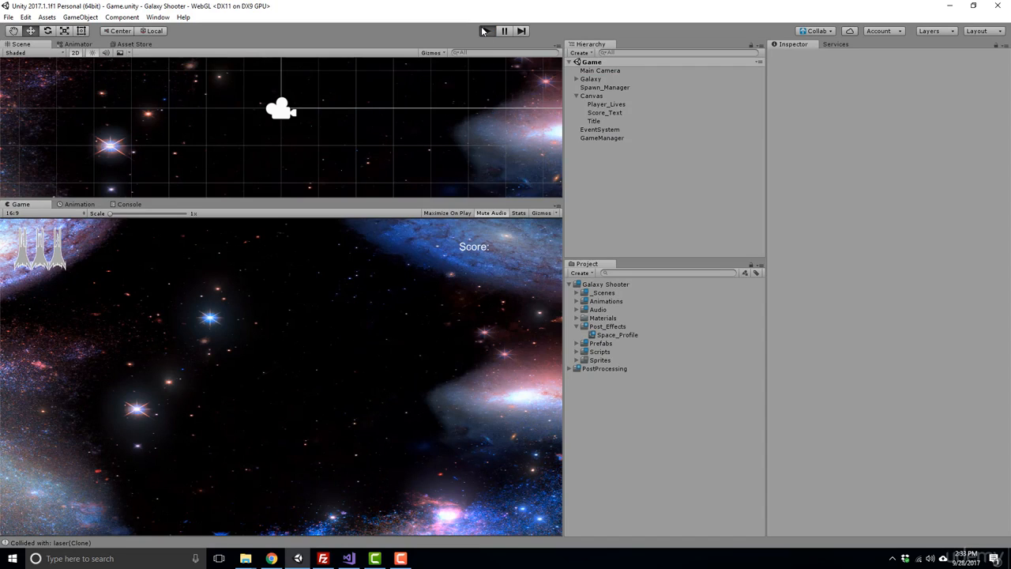
left_click(488, 30)
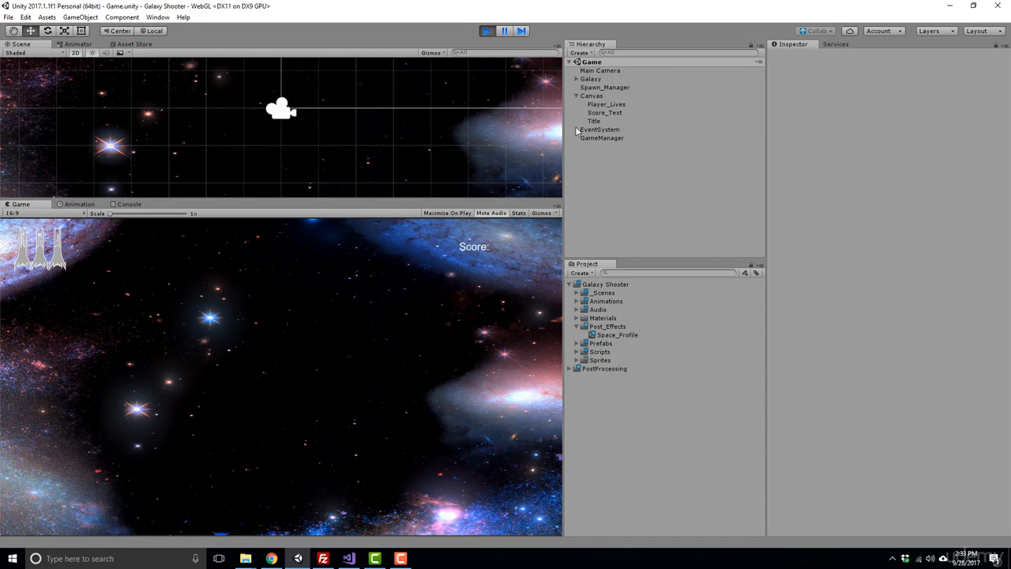
left_click(491, 31)
left_click(593, 121)
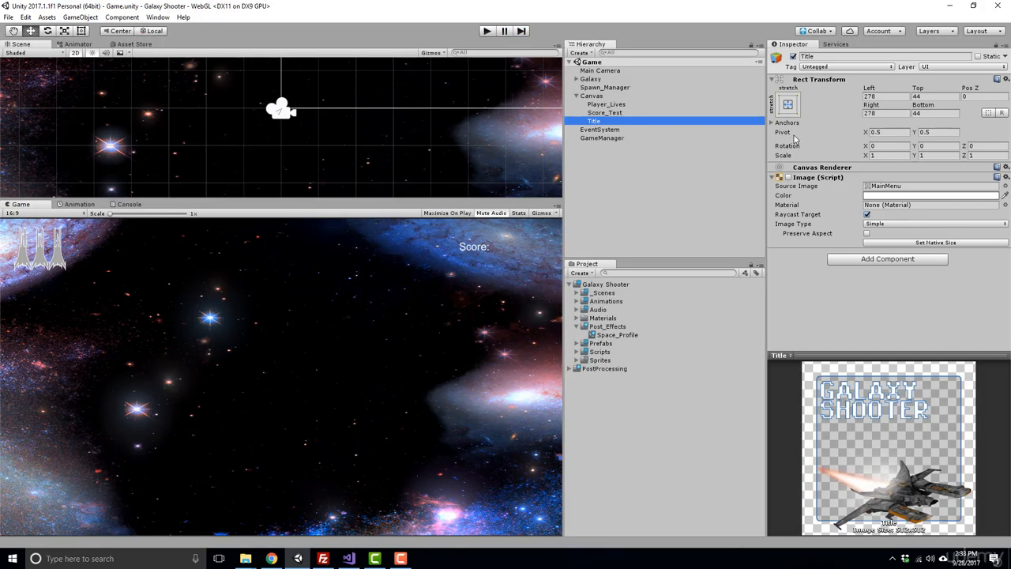
left_click(789, 177)
Playtest the game from the title screen, flying and shooting until all lives are lost to check the post-processing effects, and stop play mode
left_click(486, 31)
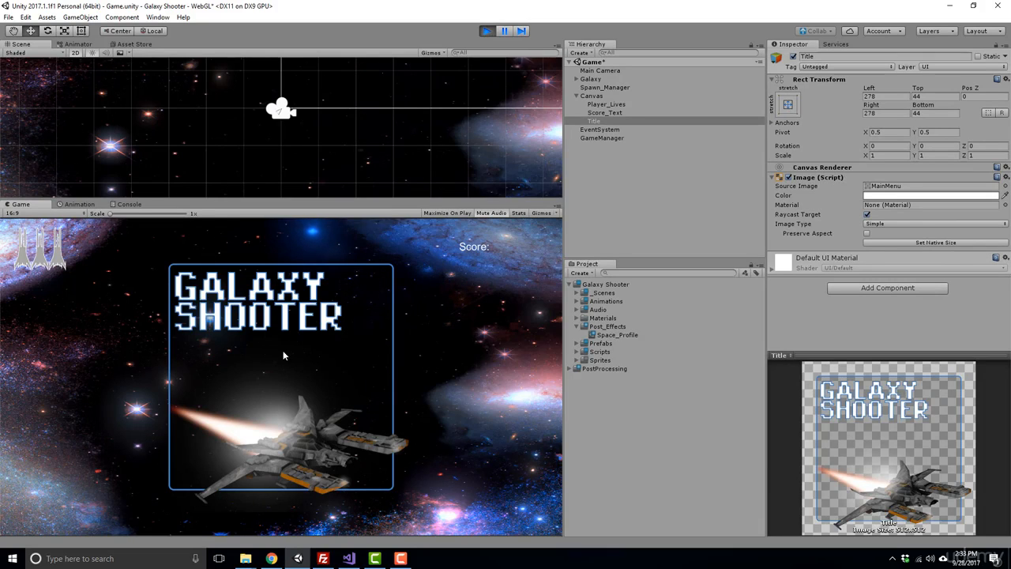
key("space")
key("a")
key("s")
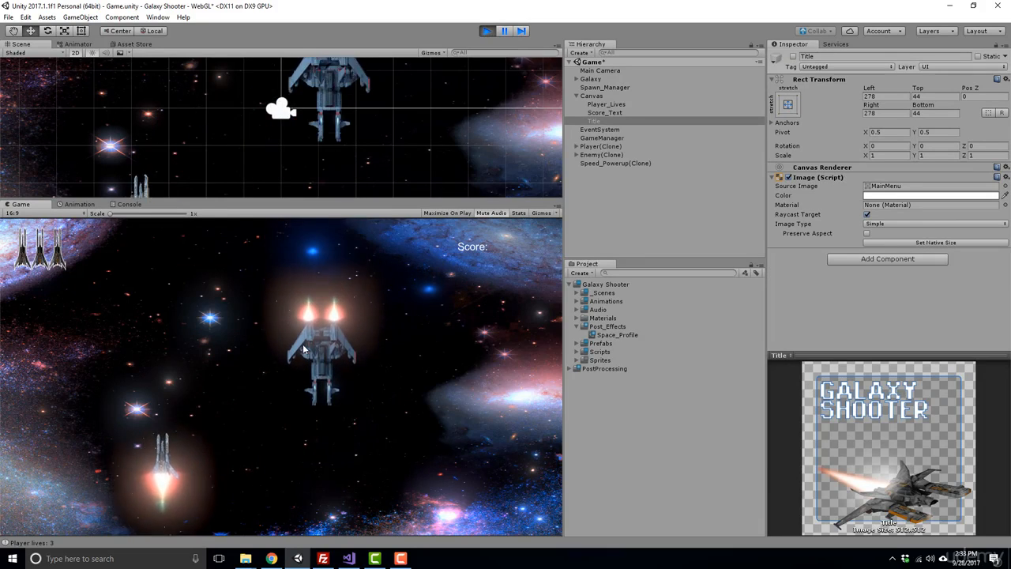
key("w")
key("d")
key("space")
key("s")
key("d")
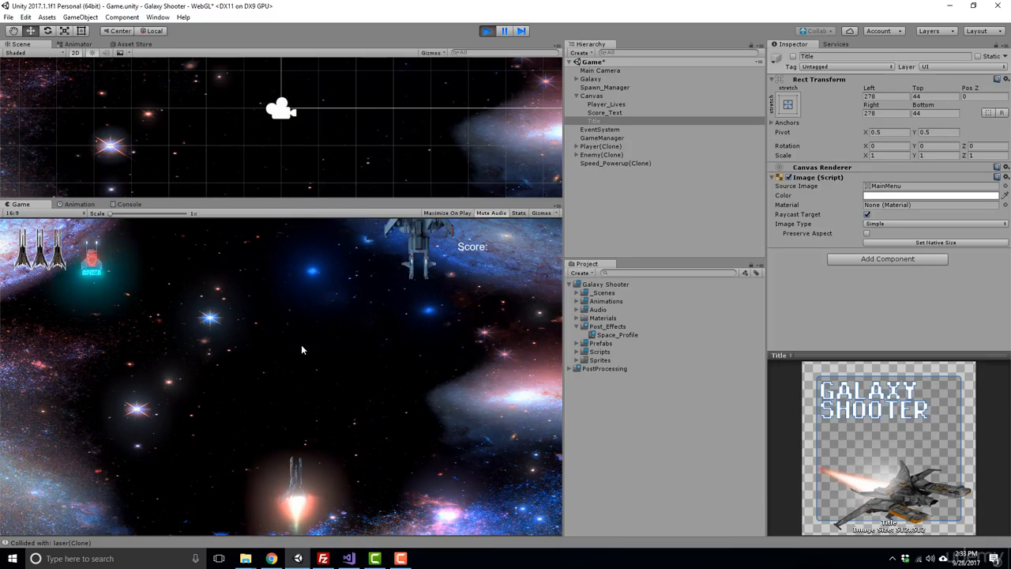
key("space")
key("a")
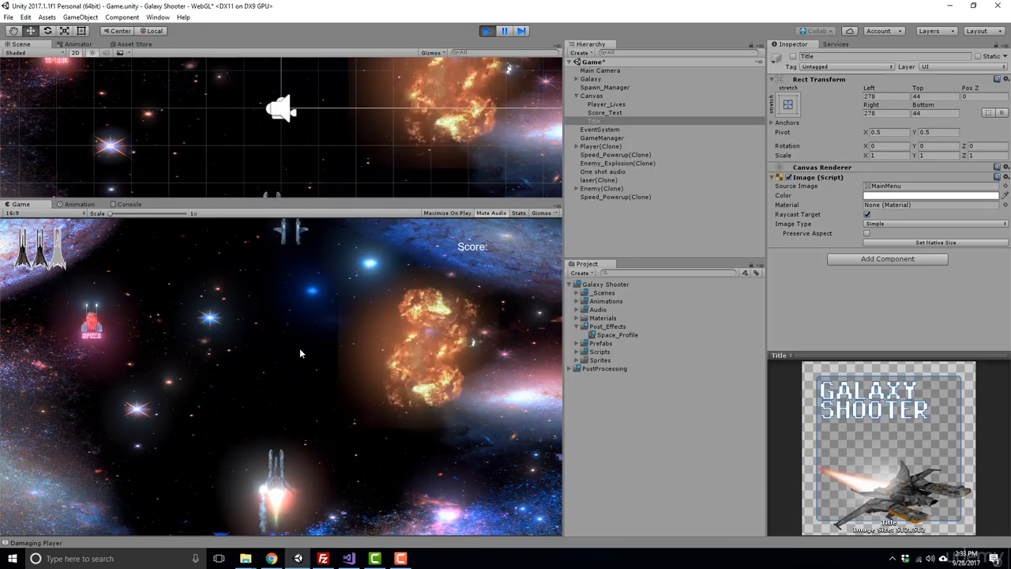
key("w")
key("d")
key("space")
key("s")
key("d")
key("w")
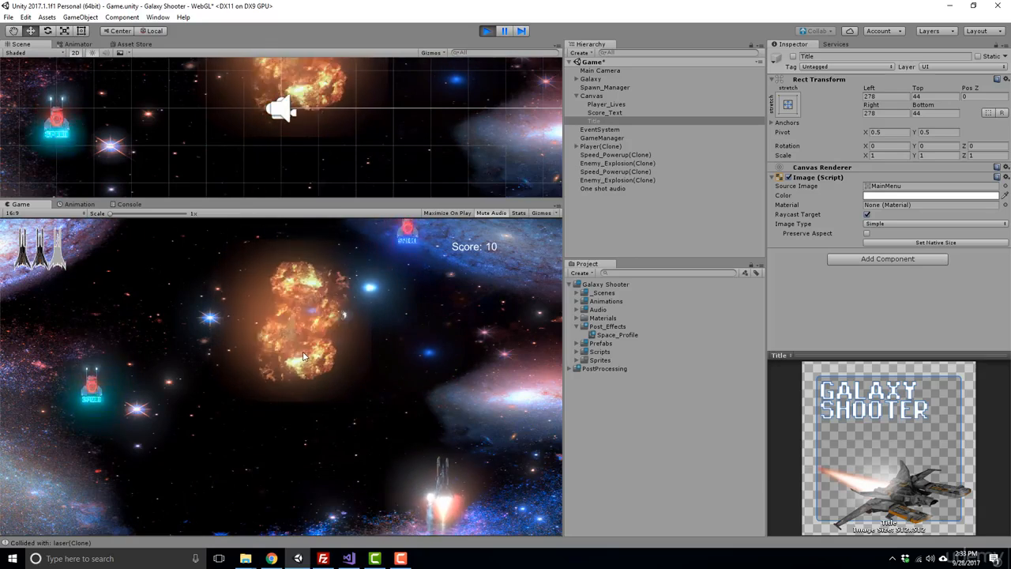
key("a")
key("w")
key("a")
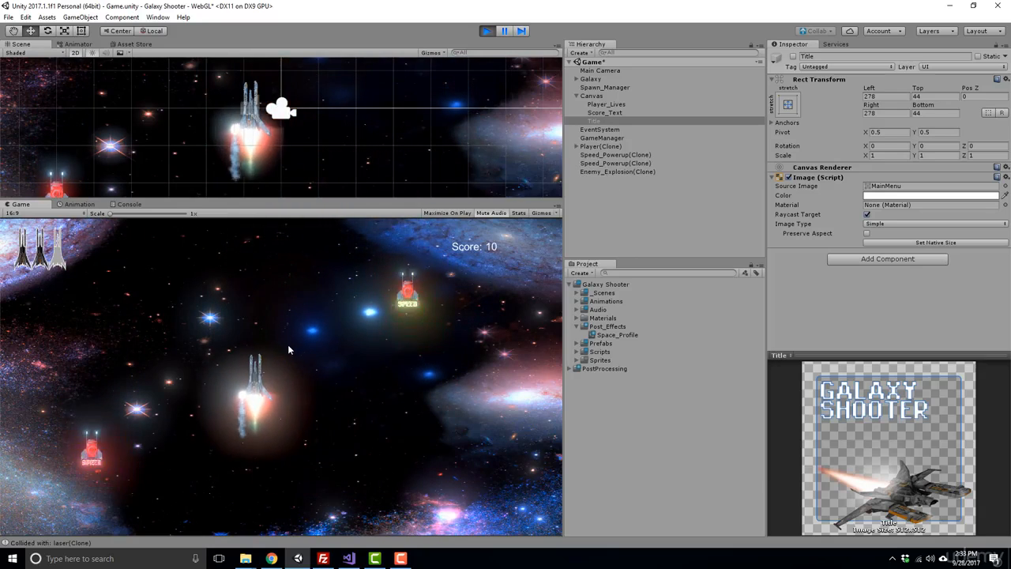
key("s")
key("d")
key("s")
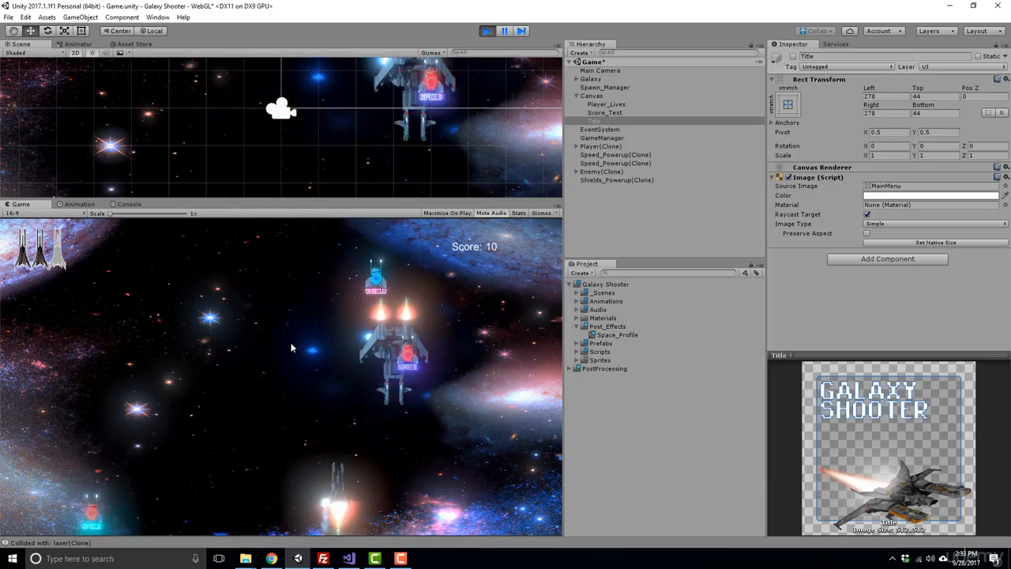
key("w")
key("a")
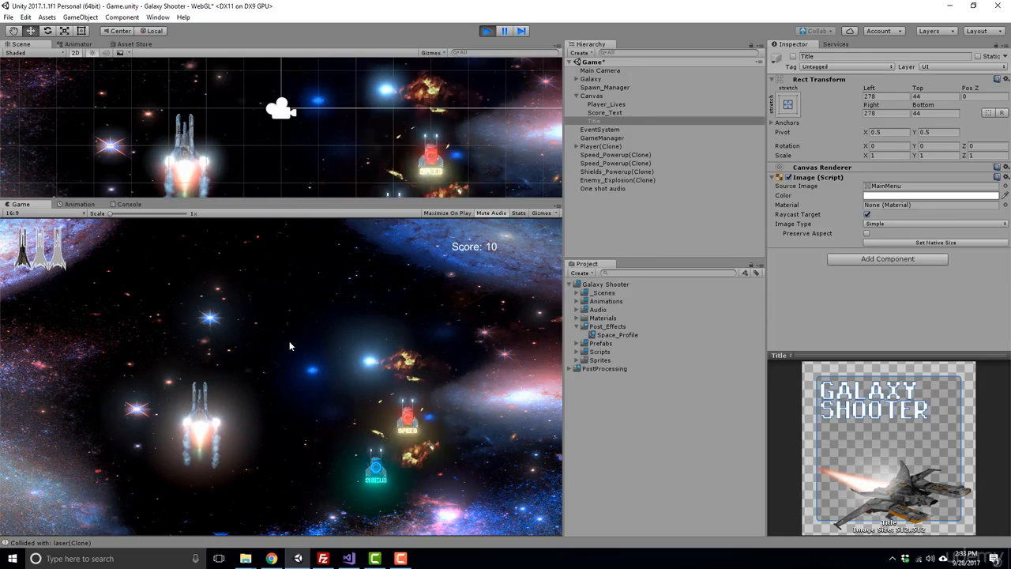
key("w")
key("d")
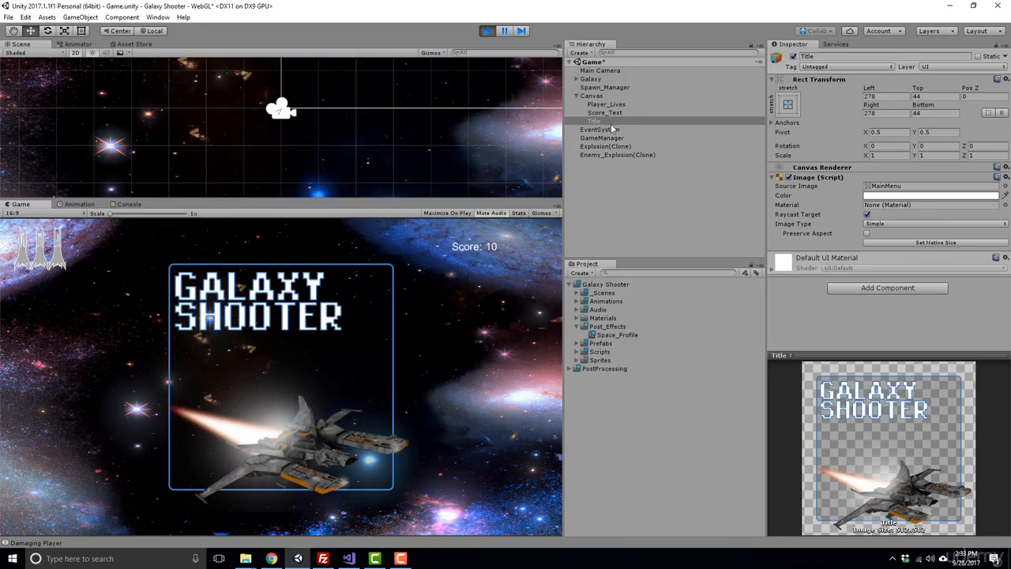
key("ctrl+p")
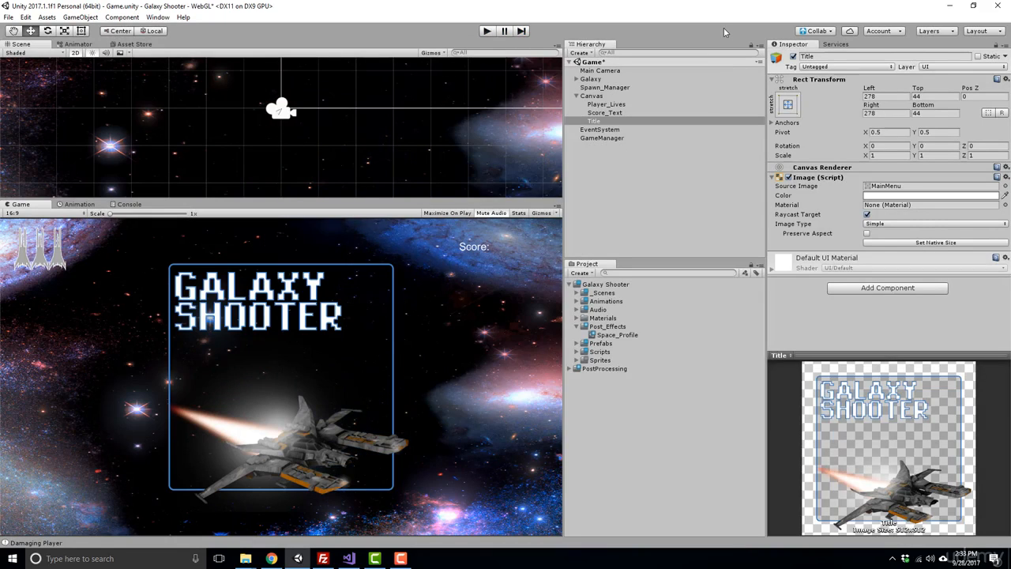
Publish the project changes to Collab with the description "Implimented audio and animated SFX as well as post processing effects", saving the Game scene
left_click(819, 31)
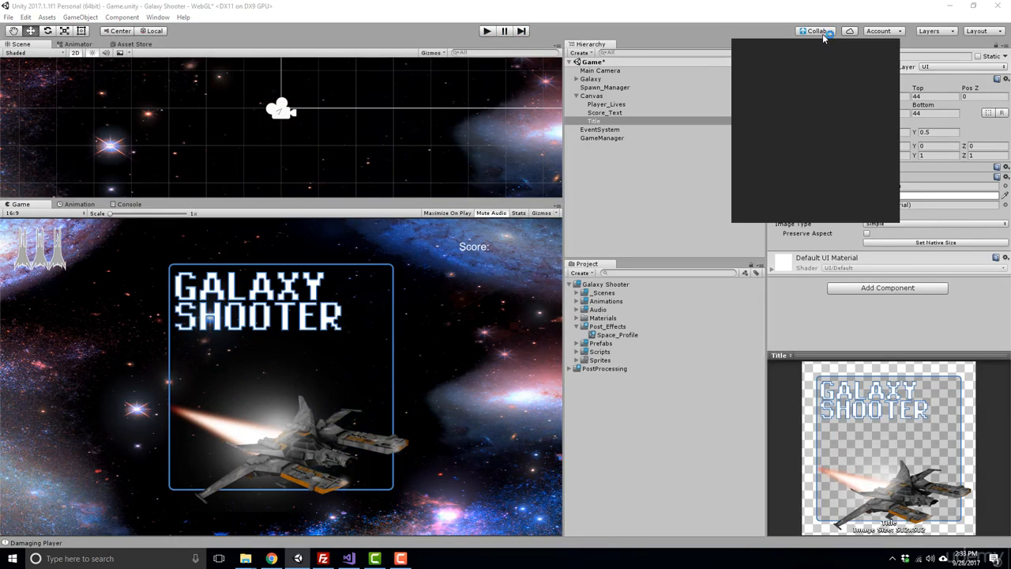
left_click(795, 61)
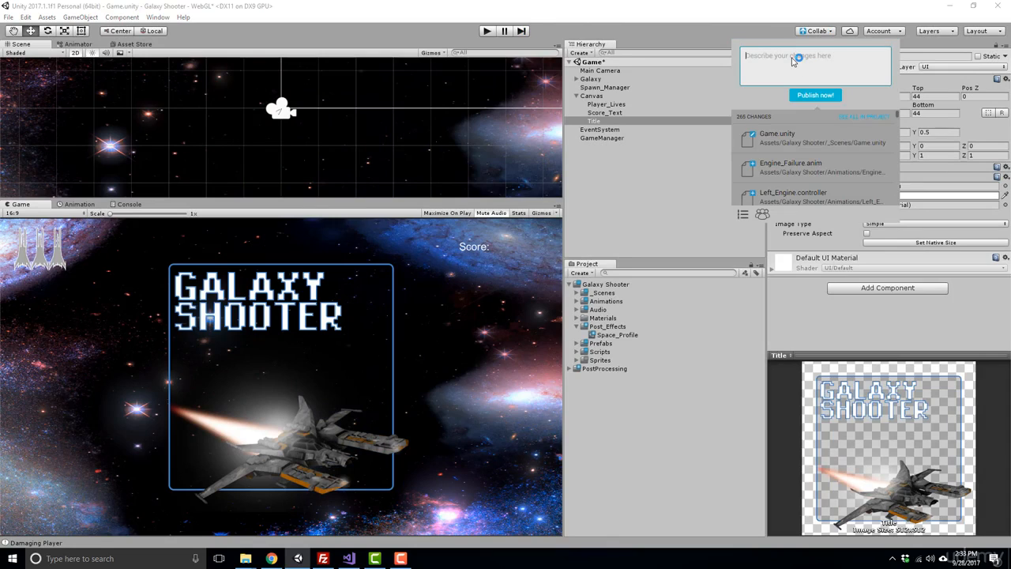
type("Implimented audio and animated SFX as well as")
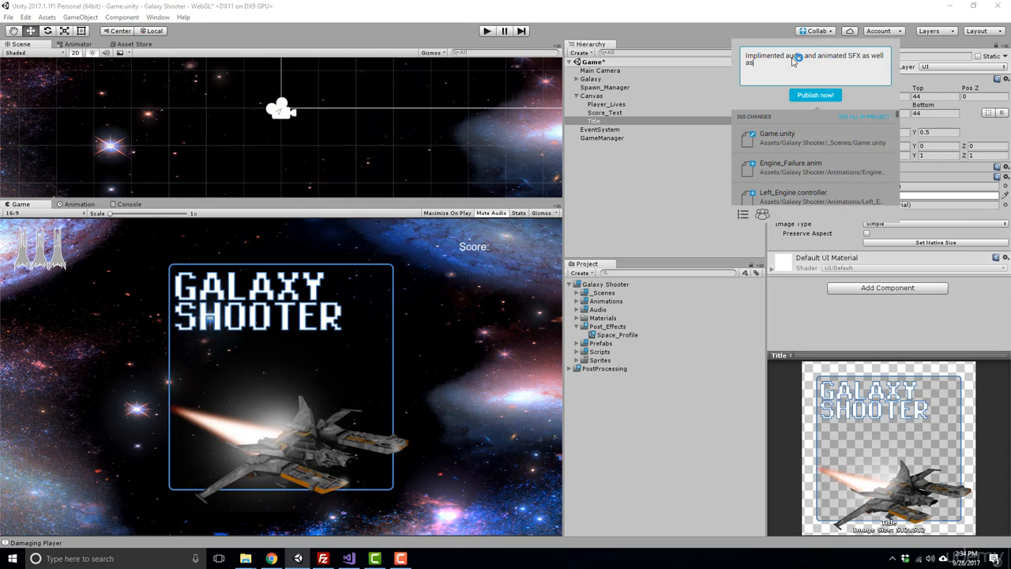
type(" post processing effects")
left_click(829, 101)
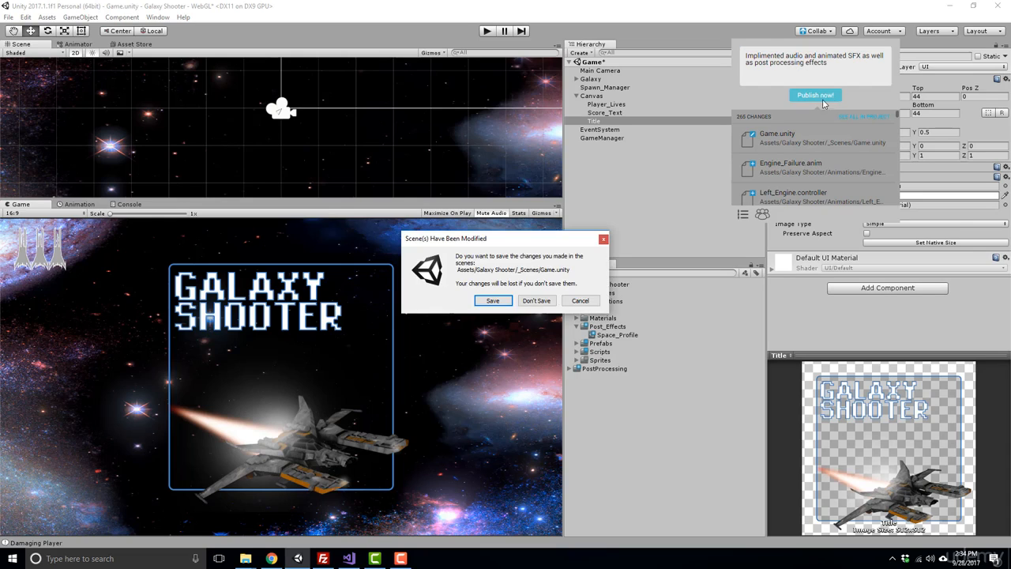
left_click(497, 306)
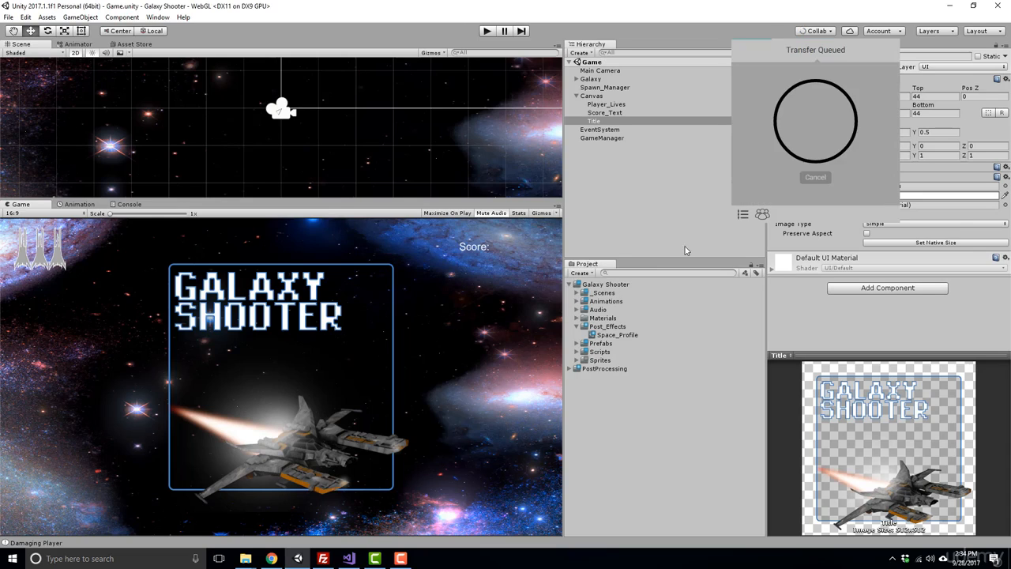